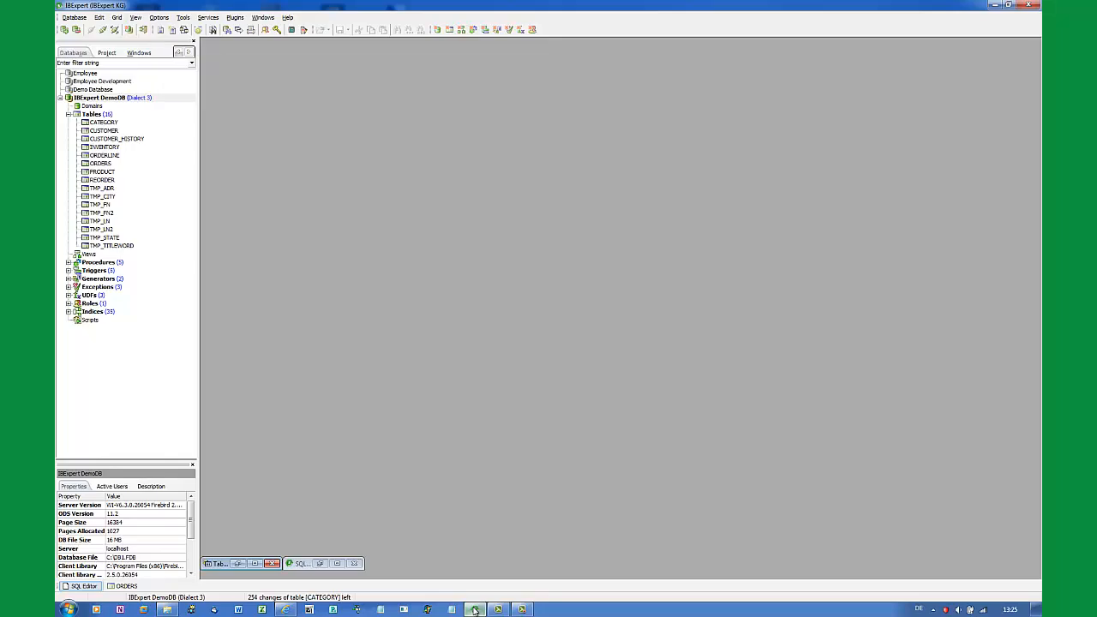
Try to open Data Analysis for the ORDERS table data, and minimize the table and SQL Editor windows
{"action": "left_click", "coordinate": [182, 17]}
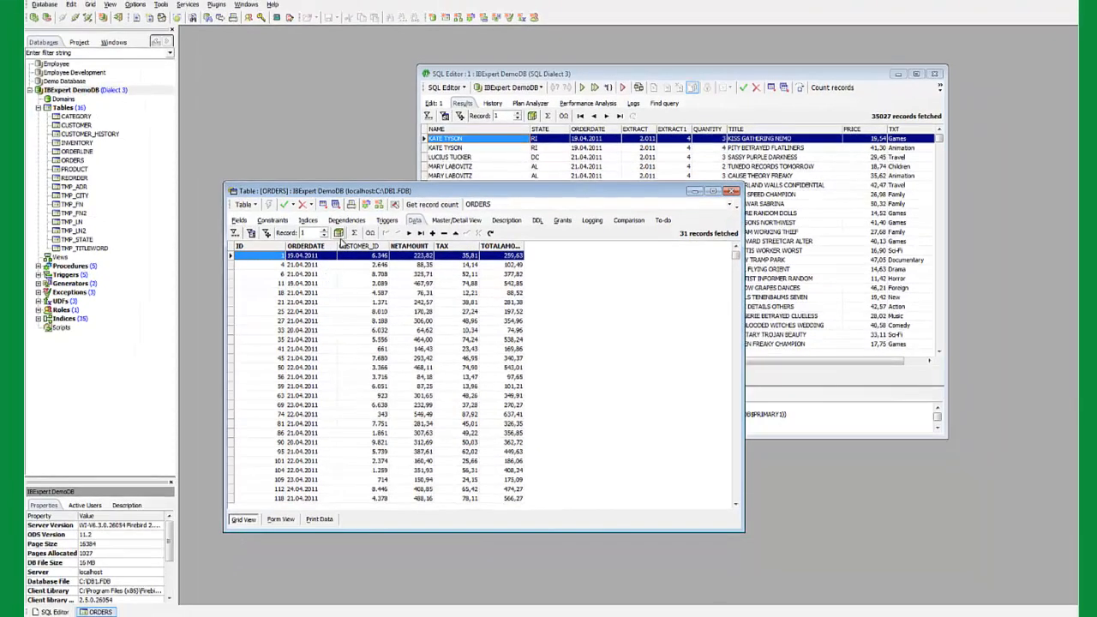
{"action": "left_click", "coordinate": [339, 240]}
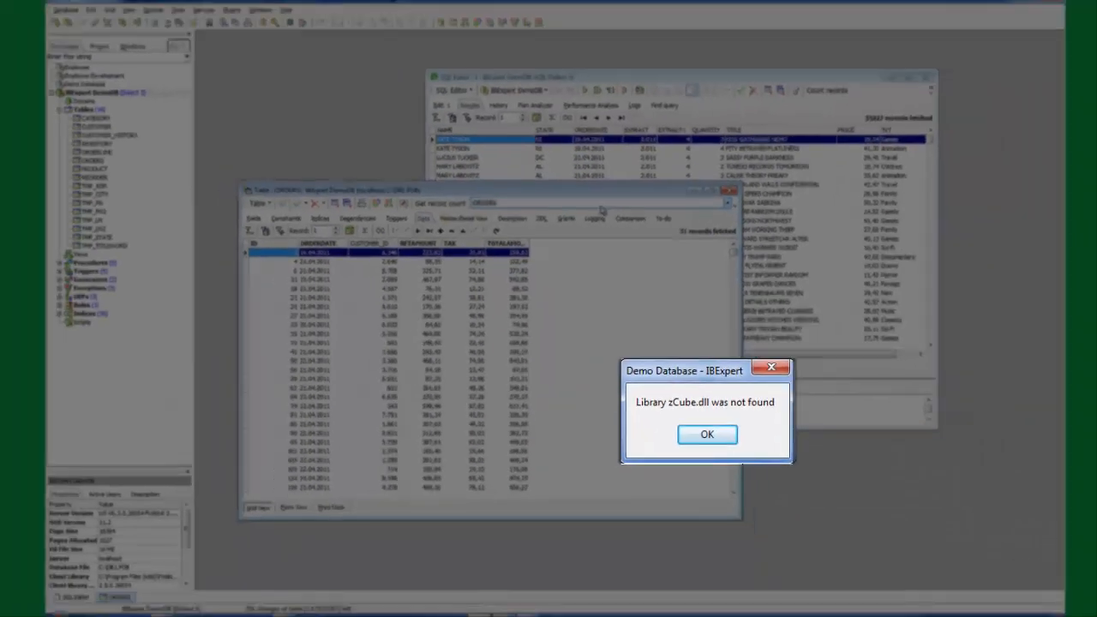
{"action": "left_click", "coordinate": [693, 193]}
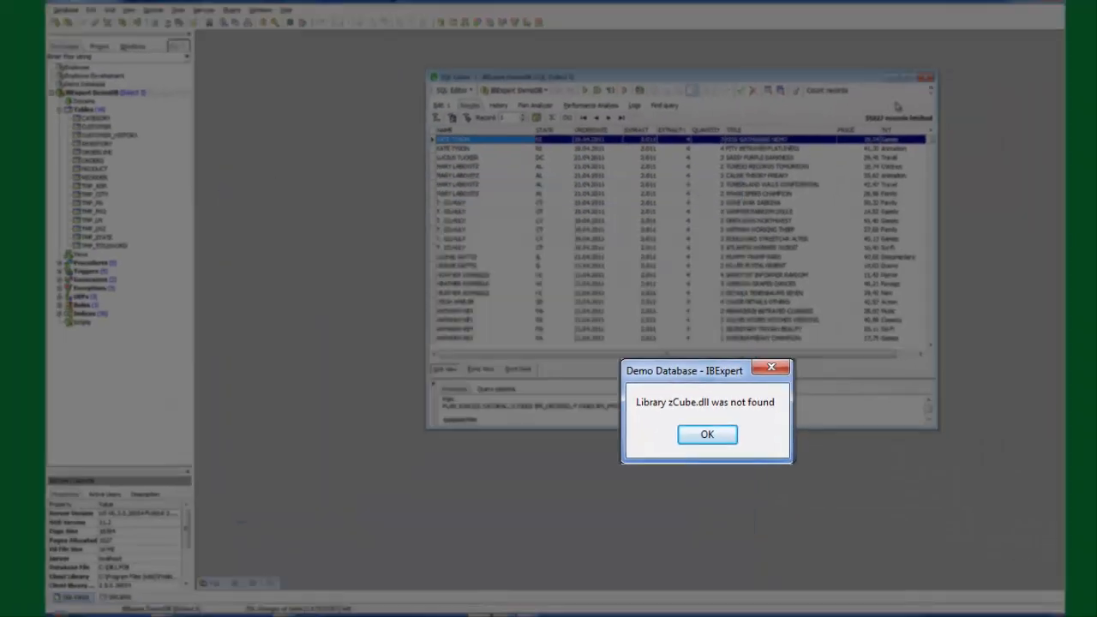
{"action": "left_click", "coordinate": [891, 83]}
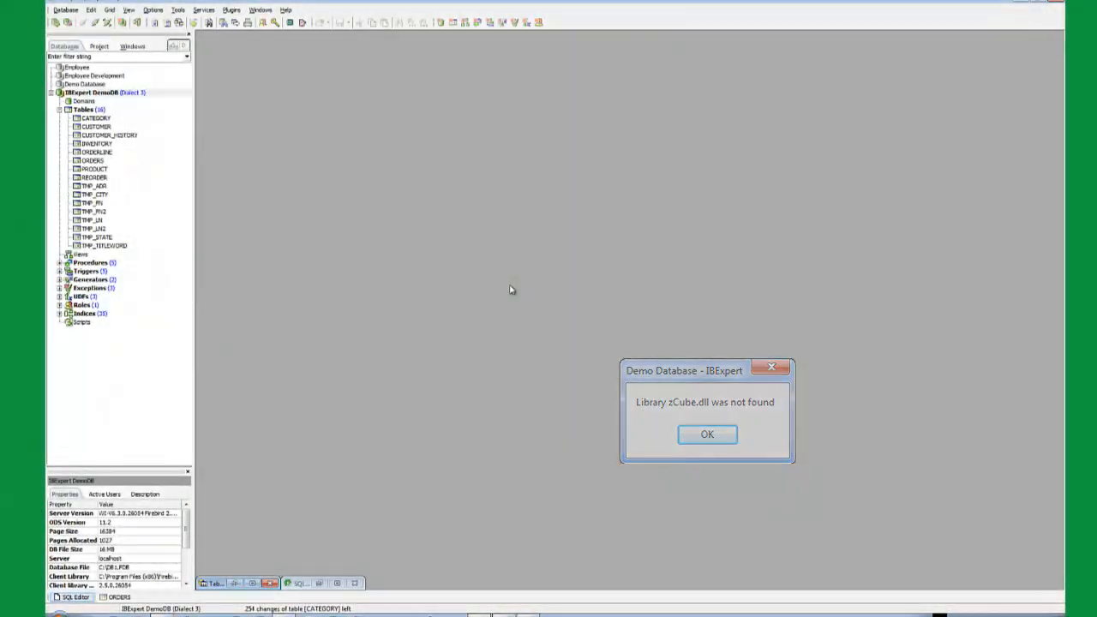
{"action": "left_click", "coordinate": [707, 434]}
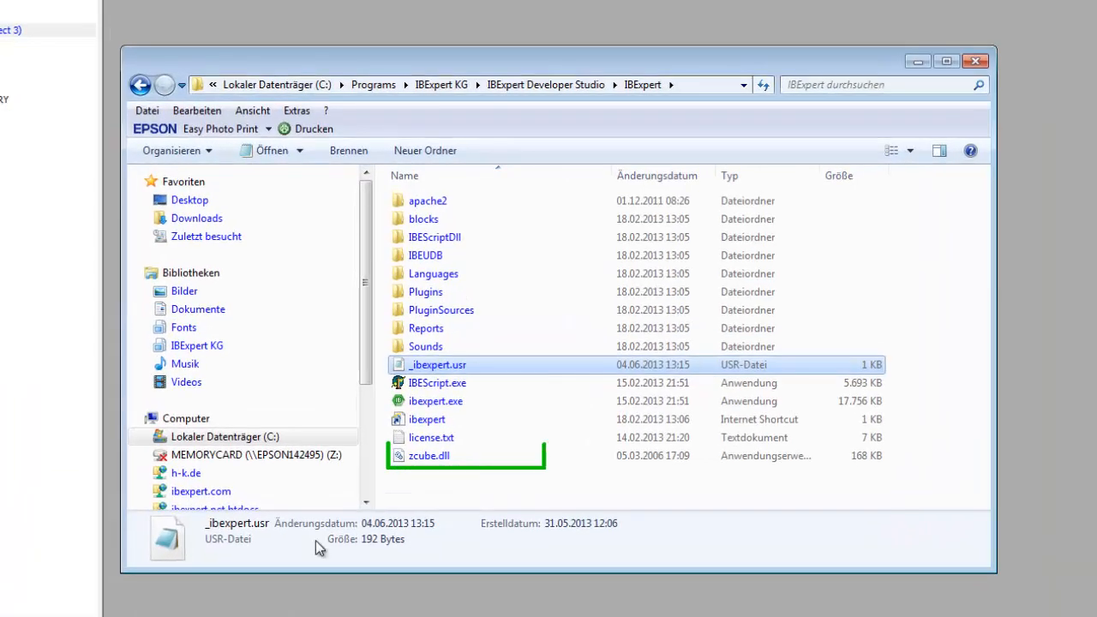
Check for zcube.dll in the IBExpert program folder and bring up the launch options for ibexpert.exe
{"action": "left_click", "coordinate": [457, 462]}
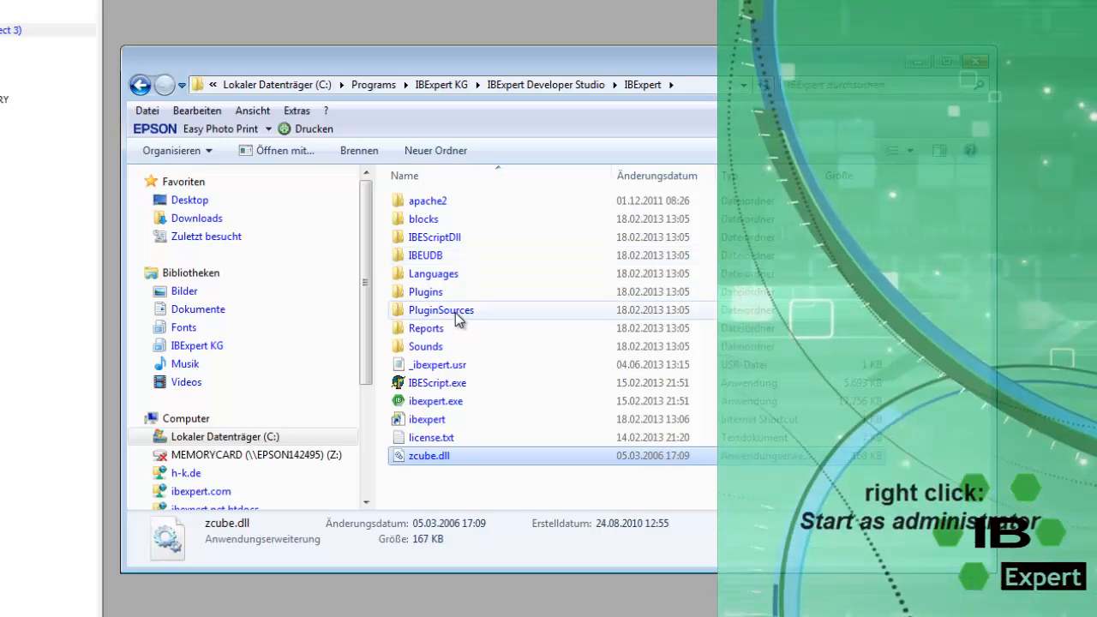
{"action": "left_click", "coordinate": [446, 401]}
{"action": "right_click", "coordinate": [447, 403]}
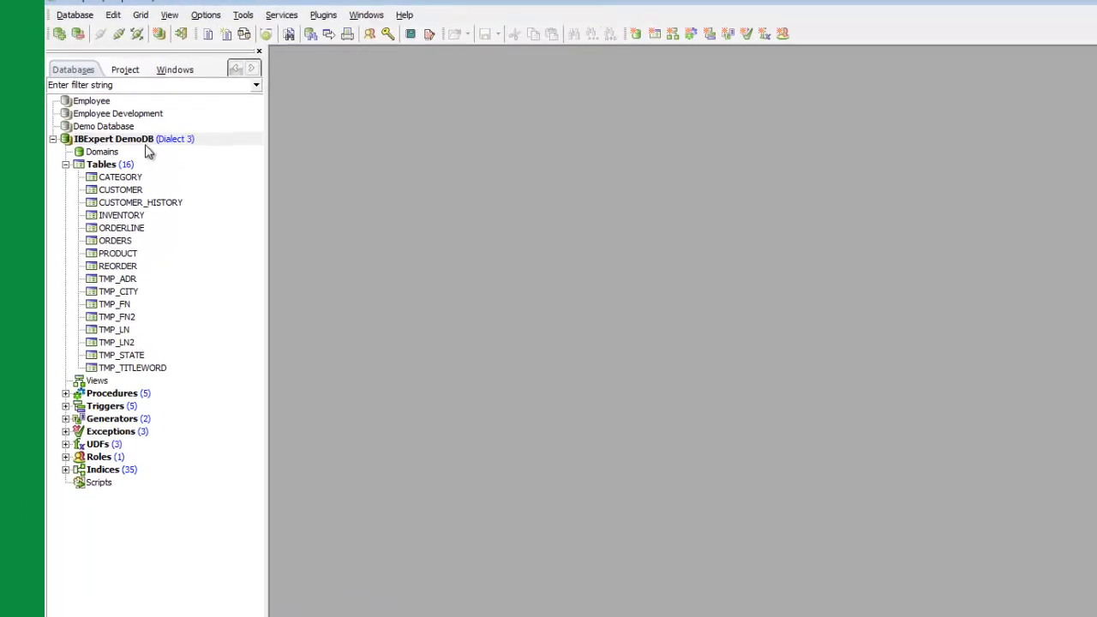
Close the demo database documentation page and open Data Analysis for the ORDERS table data
{"action": "left_click", "coordinate": [146, 142]}
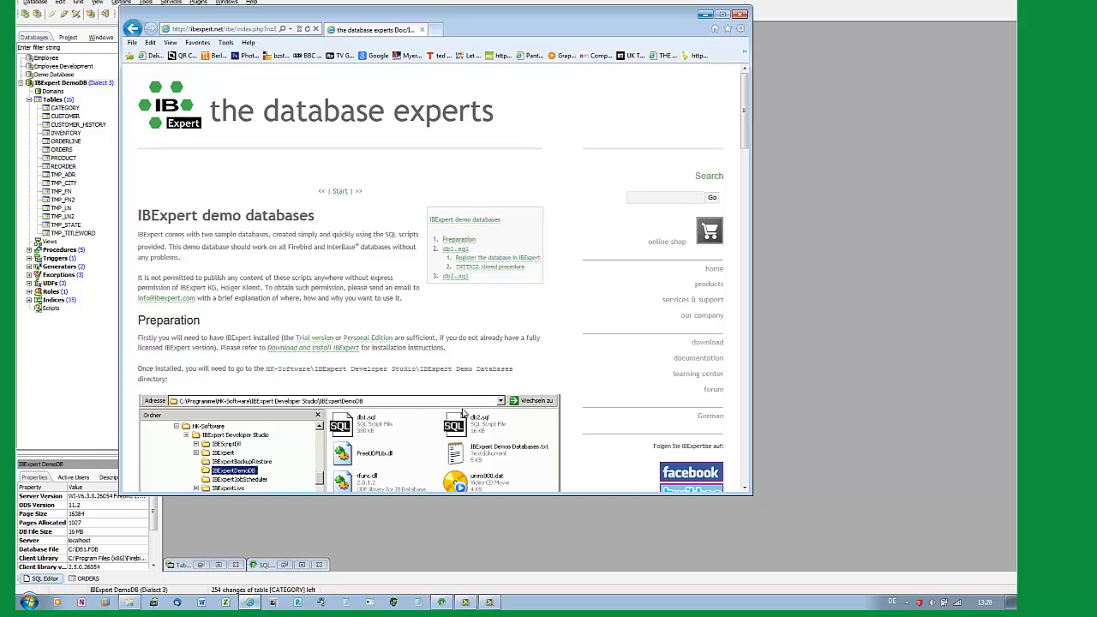
{"action": "left_click", "coordinate": [741, 16]}
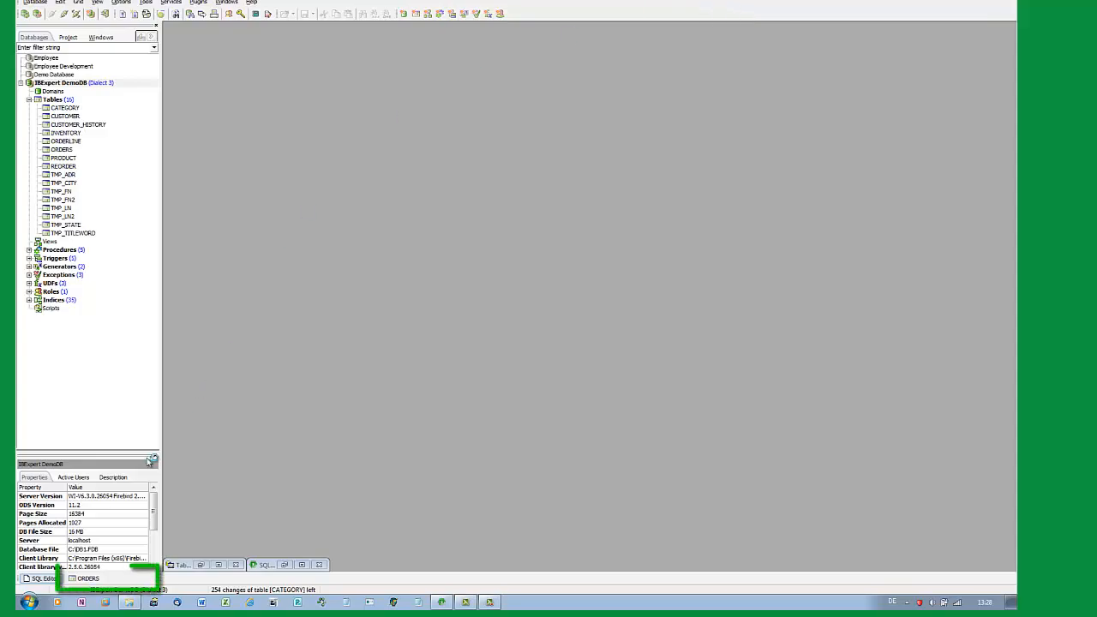
{"action": "left_click", "coordinate": [89, 578]}
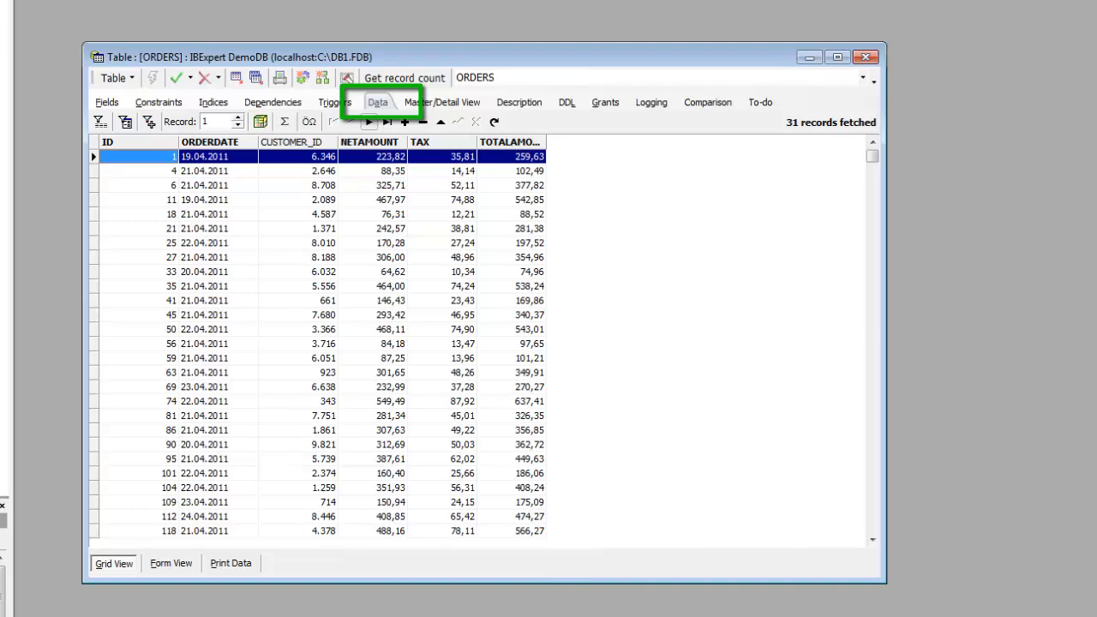
{"action": "left_click", "coordinate": [261, 122]}
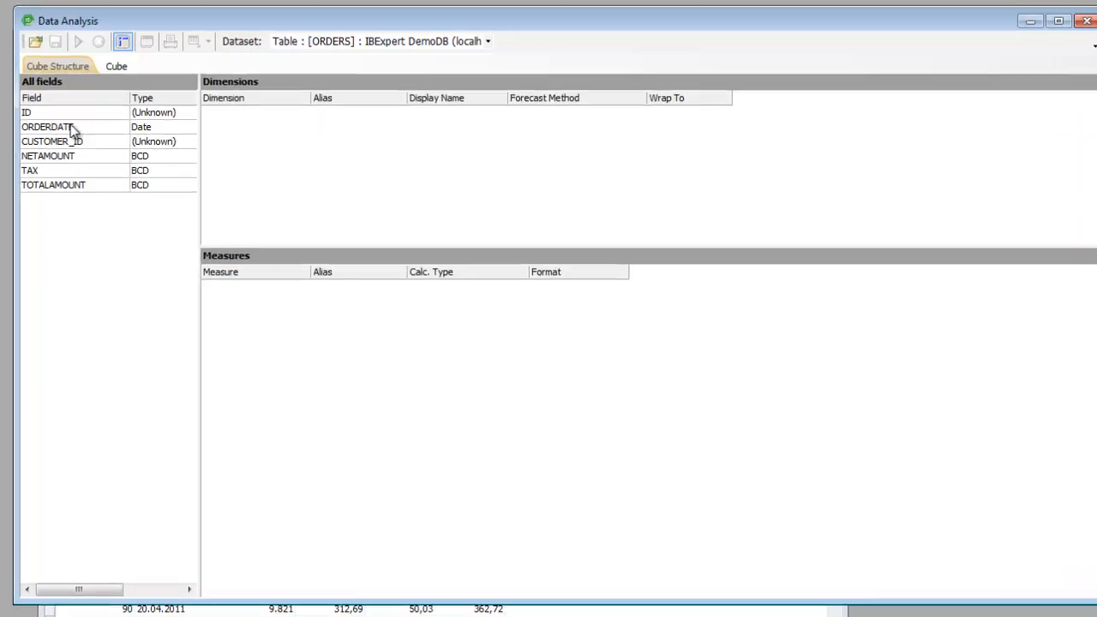
Add the ORDERDATE field to the cube as a dimension wrapped to Year
{"action": "left_click", "coordinate": [69, 124]}
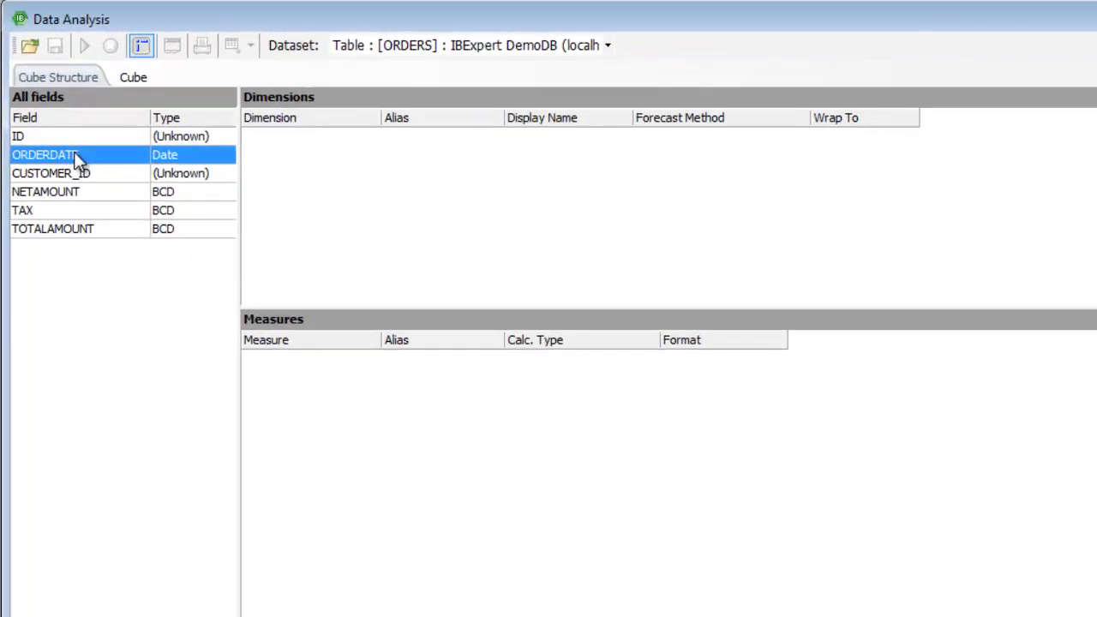
{"action": "left_click_drag", "start_coordinate": [74, 152], "coordinate": [246, 162]}
{"action": "left_click", "coordinate": [72, 155]}
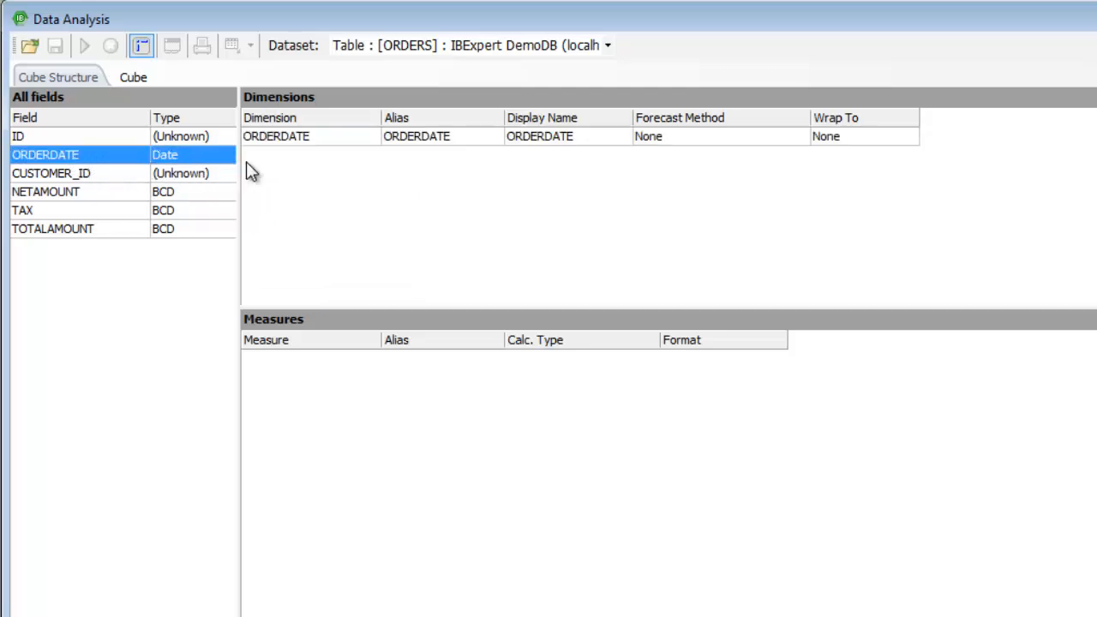
{"action": "left_click", "coordinate": [907, 137]}
{"action": "left_click", "coordinate": [910, 137]}
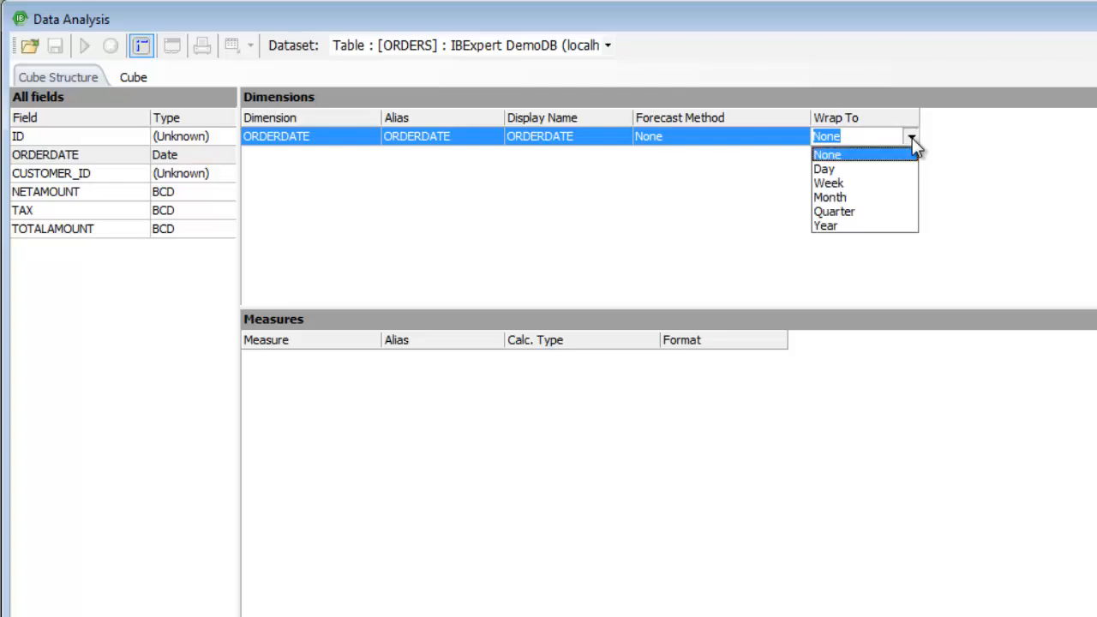
{"action": "left_click", "coordinate": [853, 230]}
Set both the alias and the display name of the yearly ORDERDATE dimension to "Sales"
{"action": "left_click", "coordinate": [462, 141]}
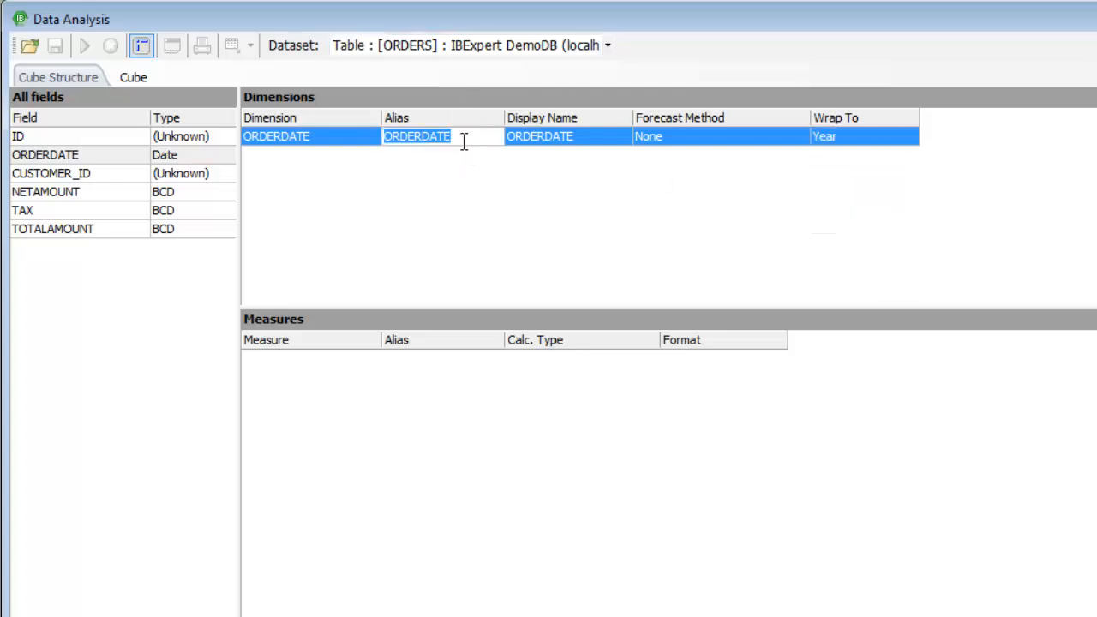
{"action": "type", "text": "Sales"}
{"action": "left_click", "coordinate": [595, 136]}
{"action": "type", "text": "Sa"}
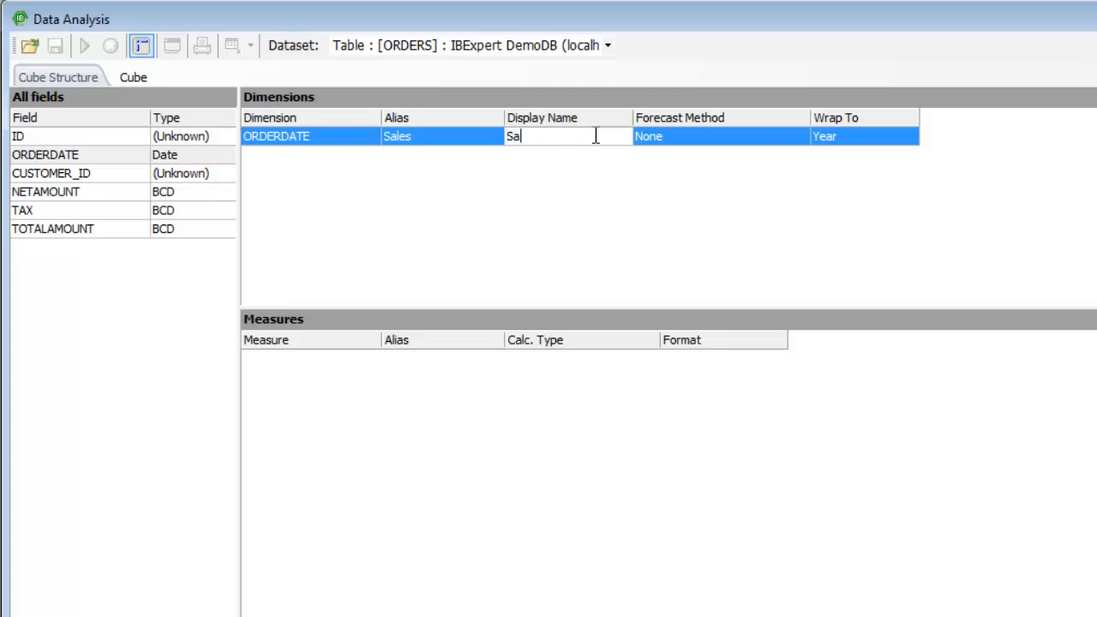
{"action": "type", "text": "les"}
{"action": "key", "text": "Return"}
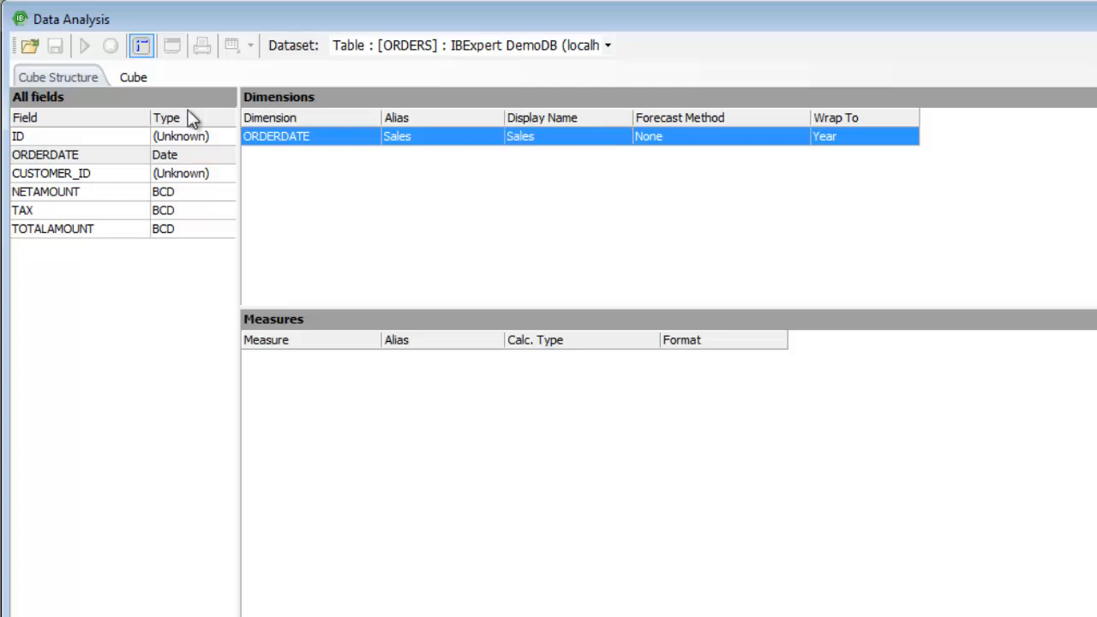
Add ORDERDATE as a second dimension and wrap it to Month
{"action": "left_click_drag", "start_coordinate": [106, 154], "coordinate": [255, 167]}
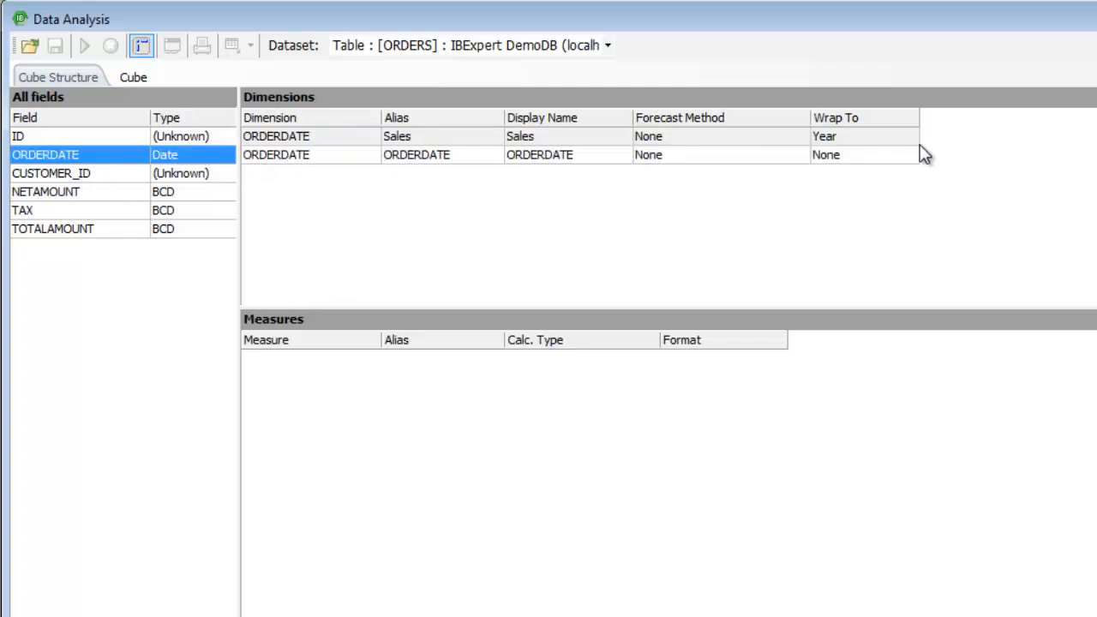
{"action": "left_click", "coordinate": [912, 151]}
{"action": "left_click", "coordinate": [911, 151]}
{"action": "left_click", "coordinate": [859, 215]}
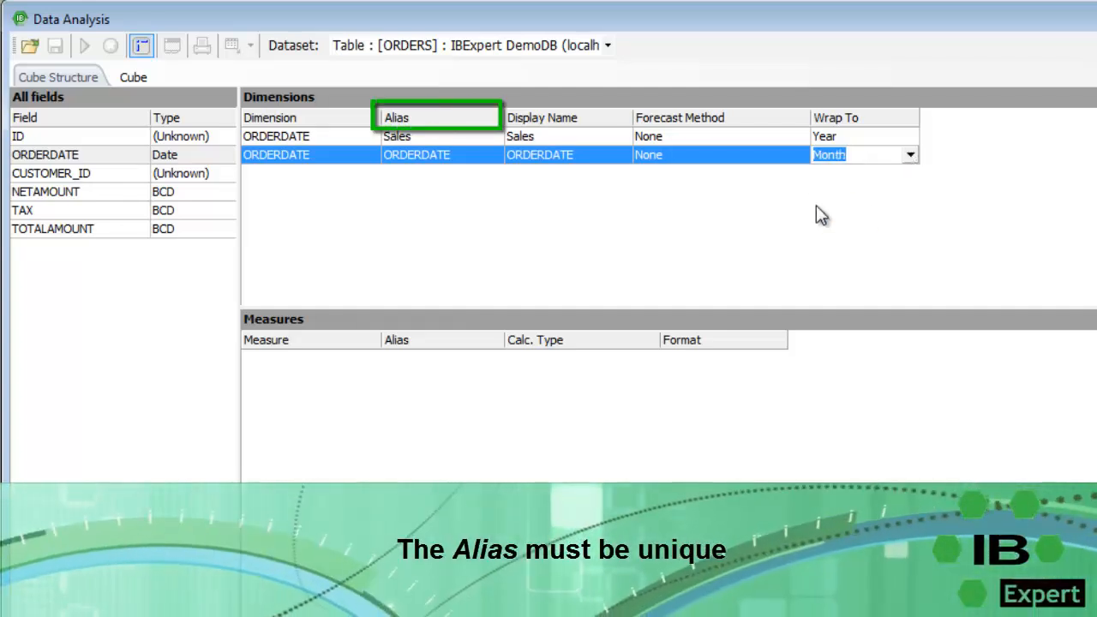
Give the monthly ORDERDATE dimension the alias "Sales Month" and the display name "Sales"
{"action": "left_click", "coordinate": [470, 155]}
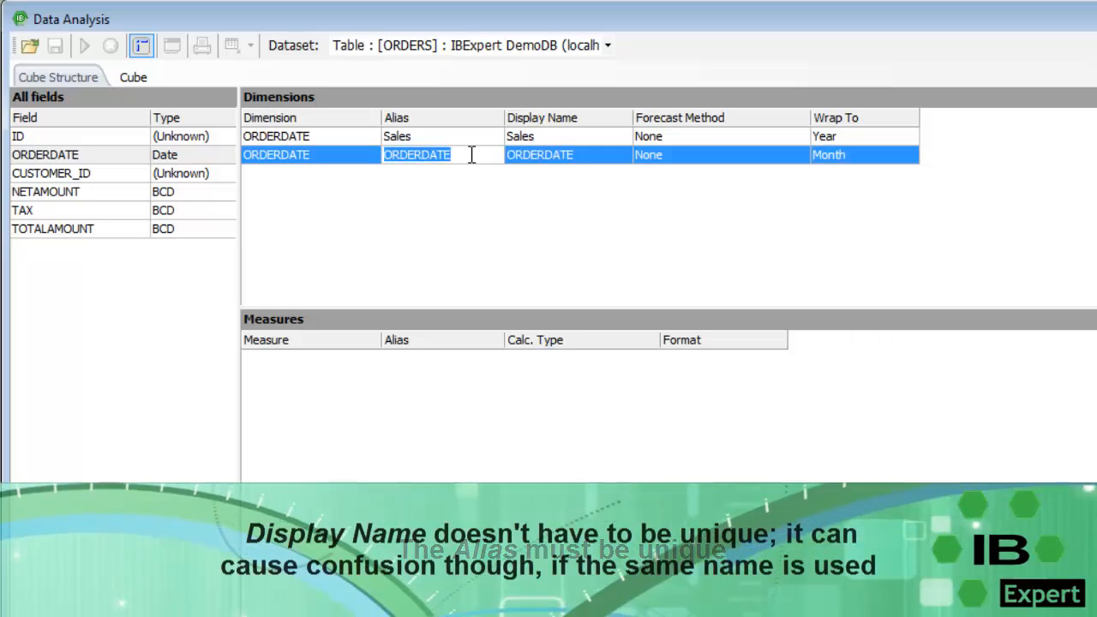
{"action": "type", "text": "Sales Month"}
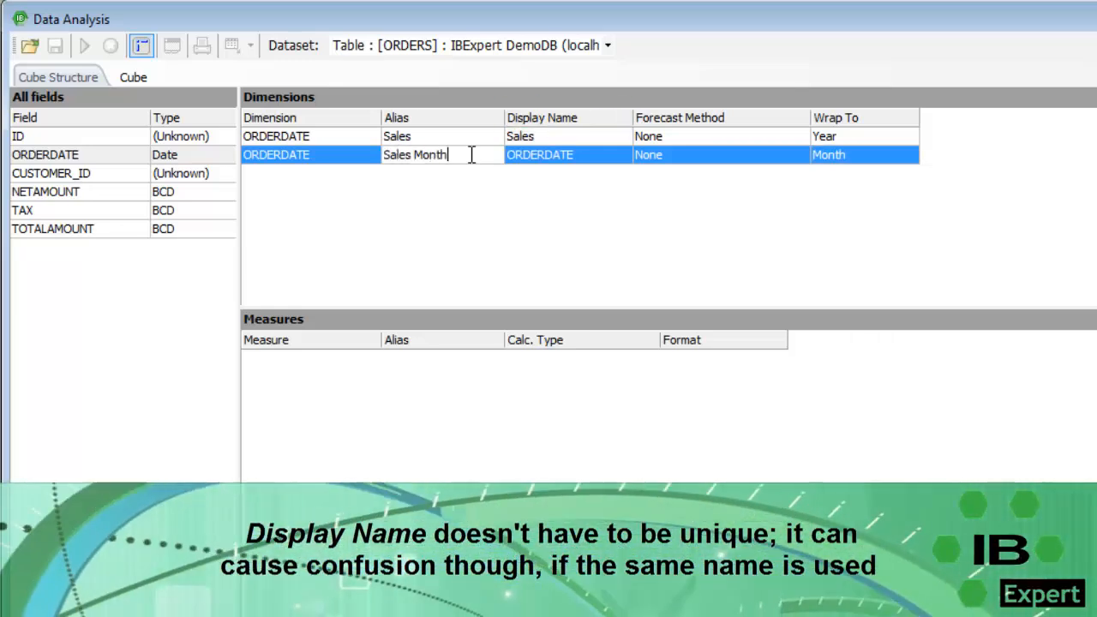
{"action": "left_click", "coordinate": [590, 155]}
{"action": "type", "text": "Sales"}
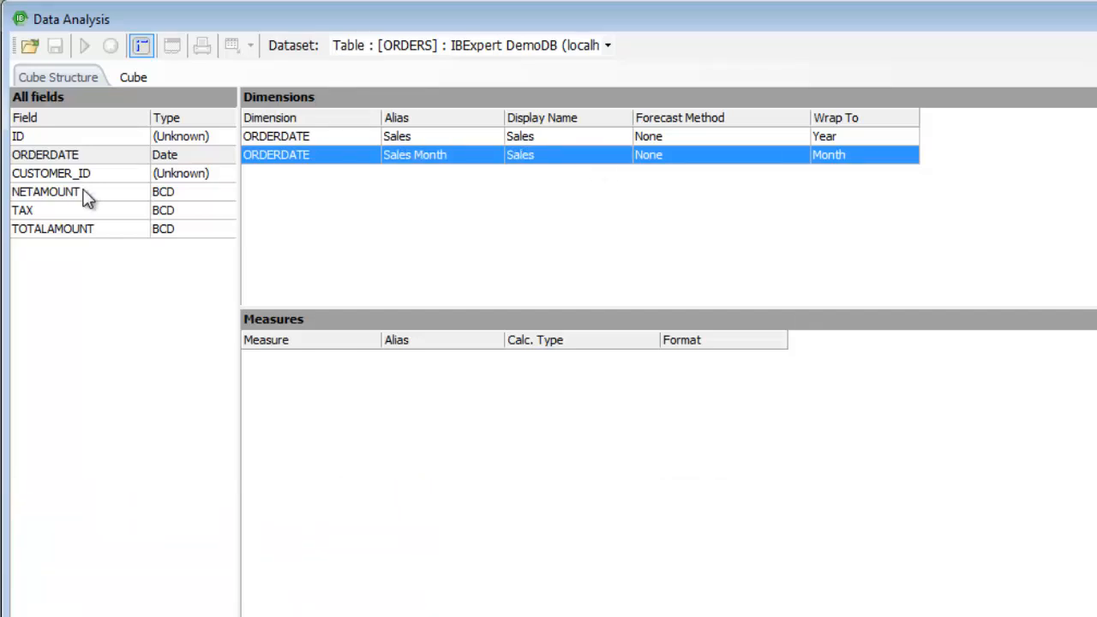
Add NETAMOUNT as a measure, review its calculation types and keep Sum
{"action": "left_click_drag", "start_coordinate": [86, 194], "coordinate": [261, 359]}
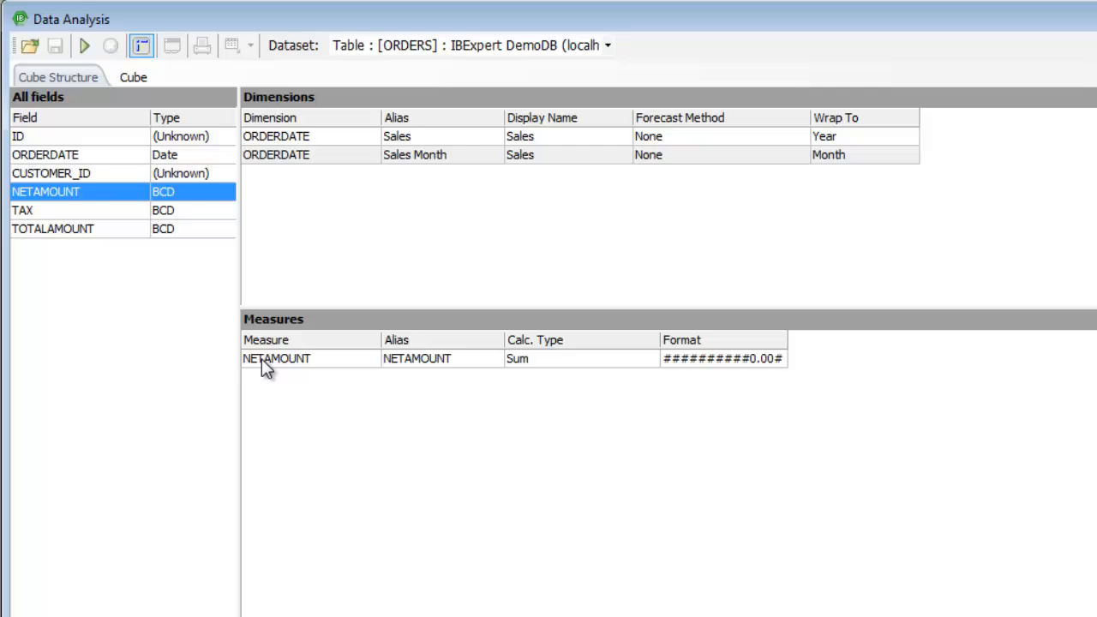
{"action": "left_click", "coordinate": [651, 360]}
{"action": "left_click", "coordinate": [651, 359]}
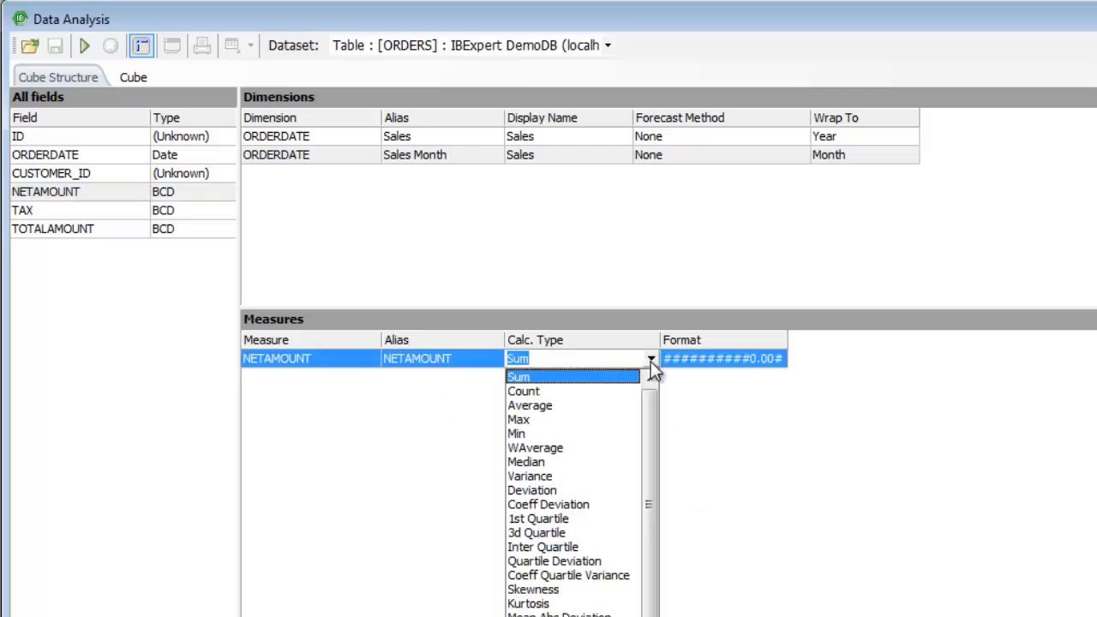
{"action": "left_click", "coordinate": [650, 361]}
Set the NETAMOUNT measure's format to ##########0 without decimals and build the cube
{"action": "left_click", "coordinate": [767, 360]}
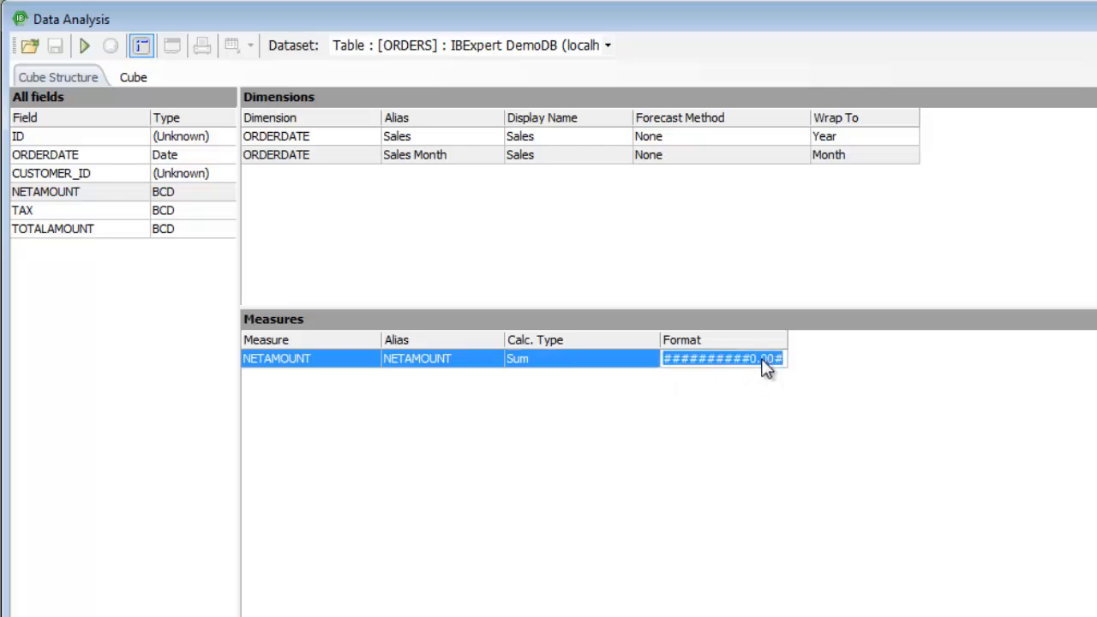
{"action": "left_click", "coordinate": [767, 360]}
{"action": "key", "text": "BackSpace"}
{"action": "key", "text": "BackSpace"}
{"action": "key", "text": "BackSpace"}
{"action": "key", "text": "BackSpace"}
{"action": "key", "text": "F9"}
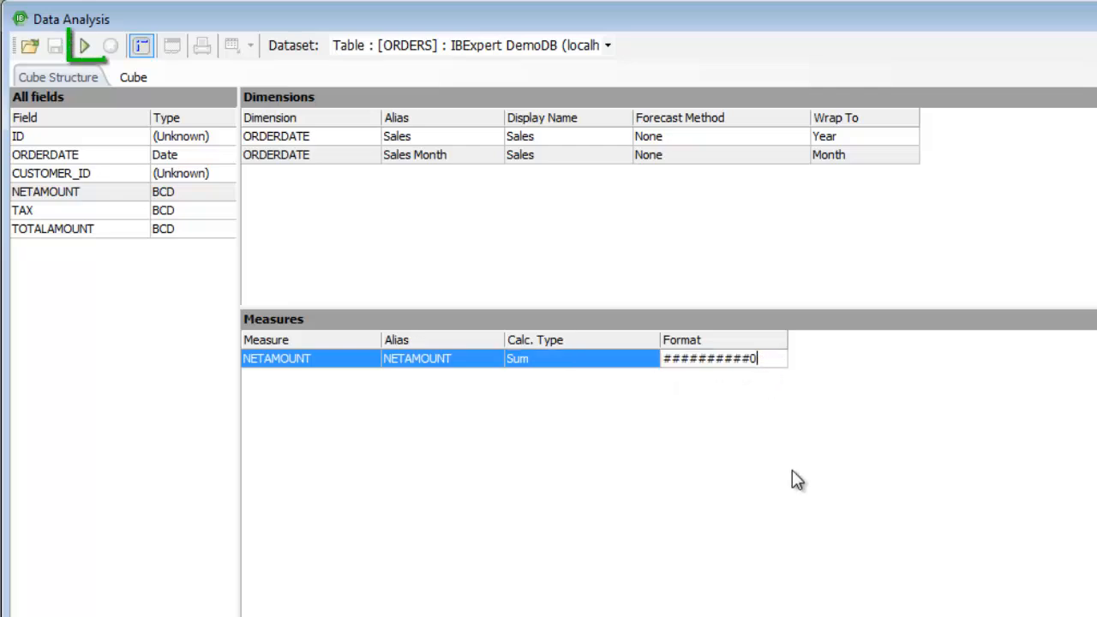
{"action": "left_click", "coordinate": [81, 45]}
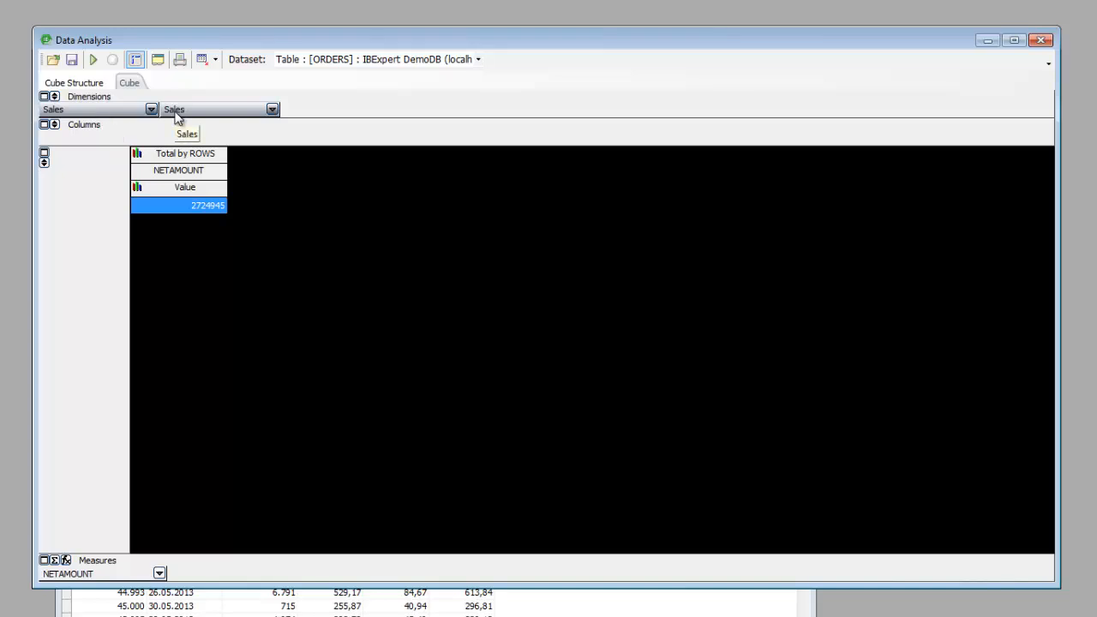
Review the active items of the month and year dimensions in the Cube Manager, then close it
{"action": "left_click", "coordinate": [271, 110]}
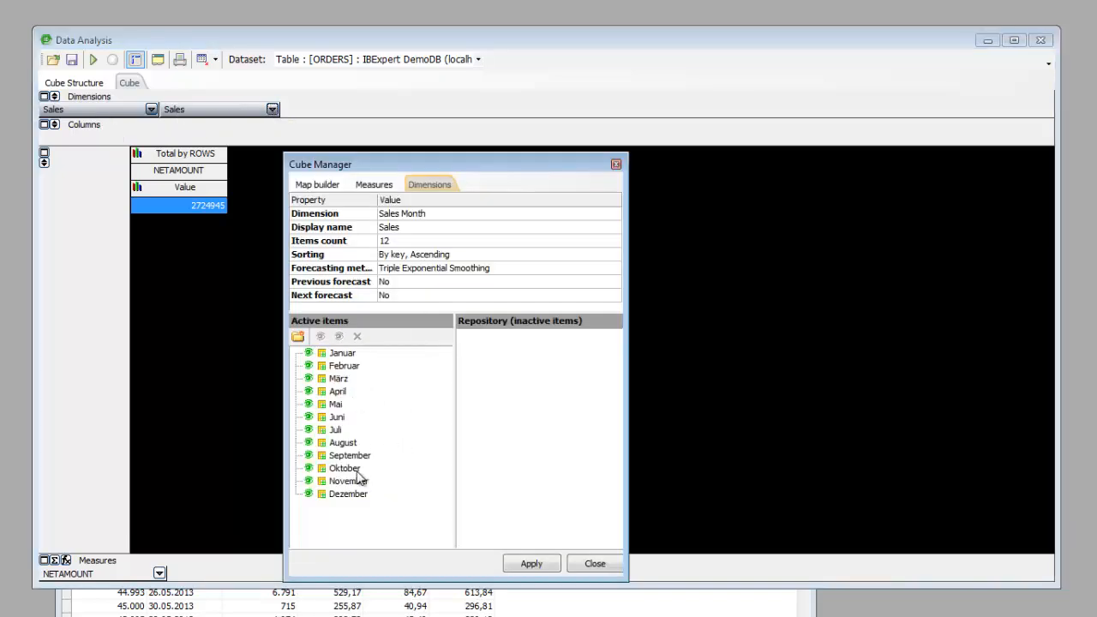
{"action": "left_click", "coordinate": [151, 110]}
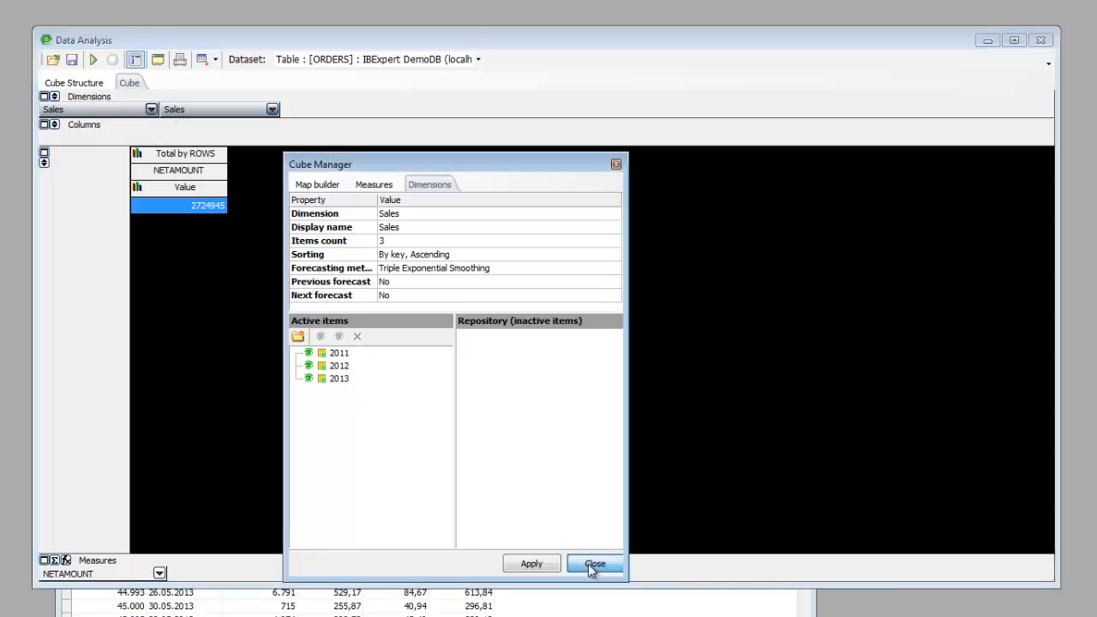
{"action": "left_click", "coordinate": [591, 564]}
Place the yearly and monthly Sales dimensions in the cube's rows and expand all years down to their months
{"action": "left_click_drag", "start_coordinate": [129, 114], "coordinate": [100, 175]}
{"action": "left_click", "coordinate": [137, 220]}
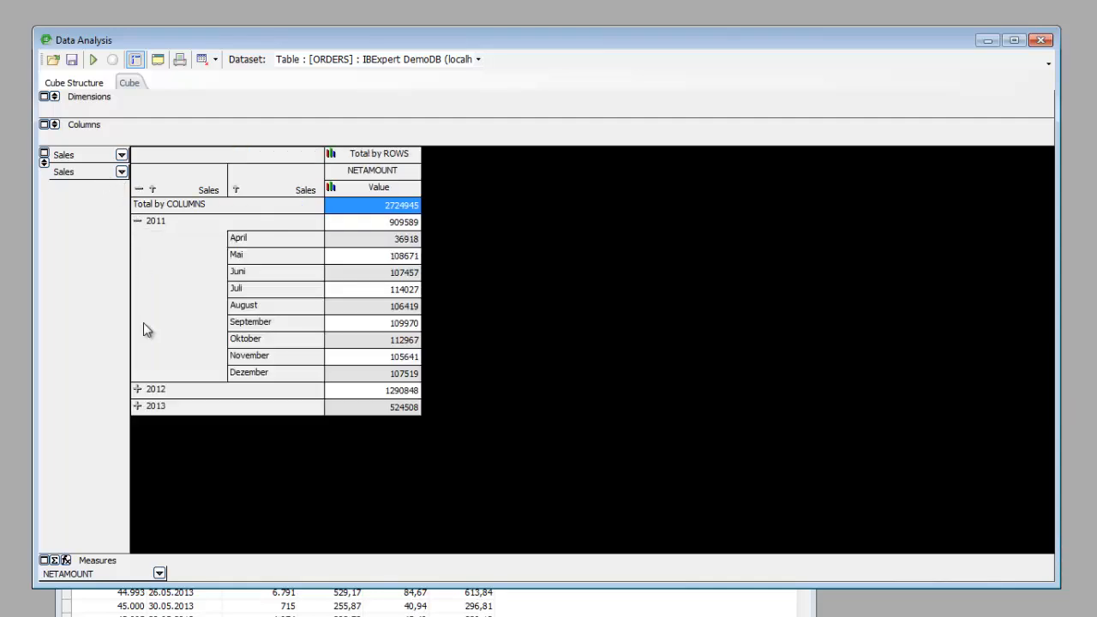
{"action": "left_click", "coordinate": [137, 390]}
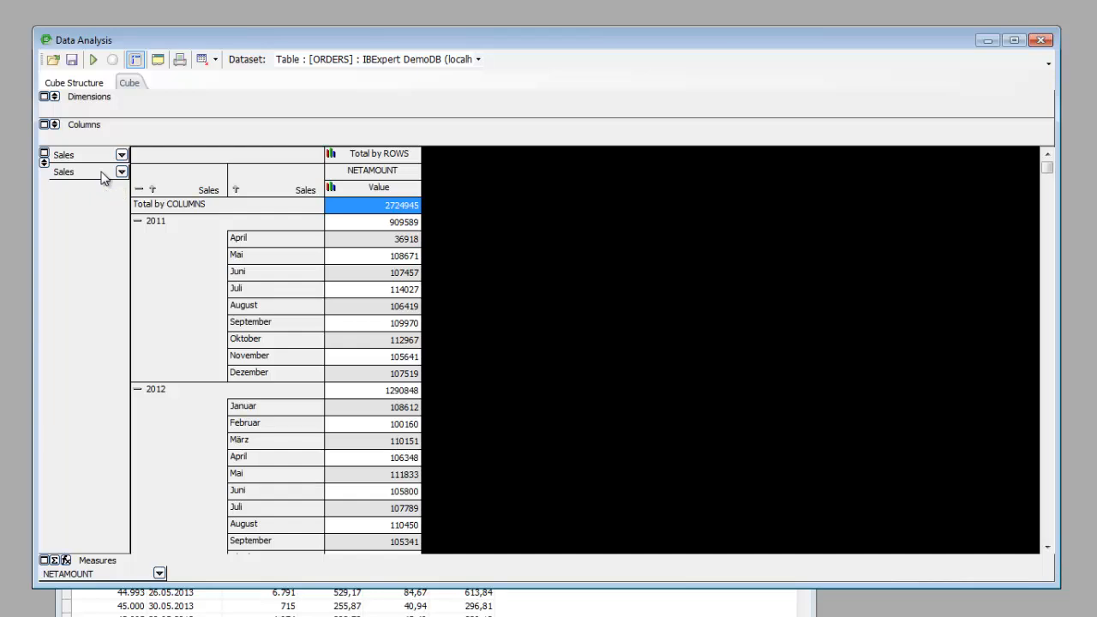
{"action": "left_click", "coordinate": [153, 189]}
{"action": "left_click", "coordinate": [138, 222]}
{"action": "left_click", "coordinate": [152, 188]}
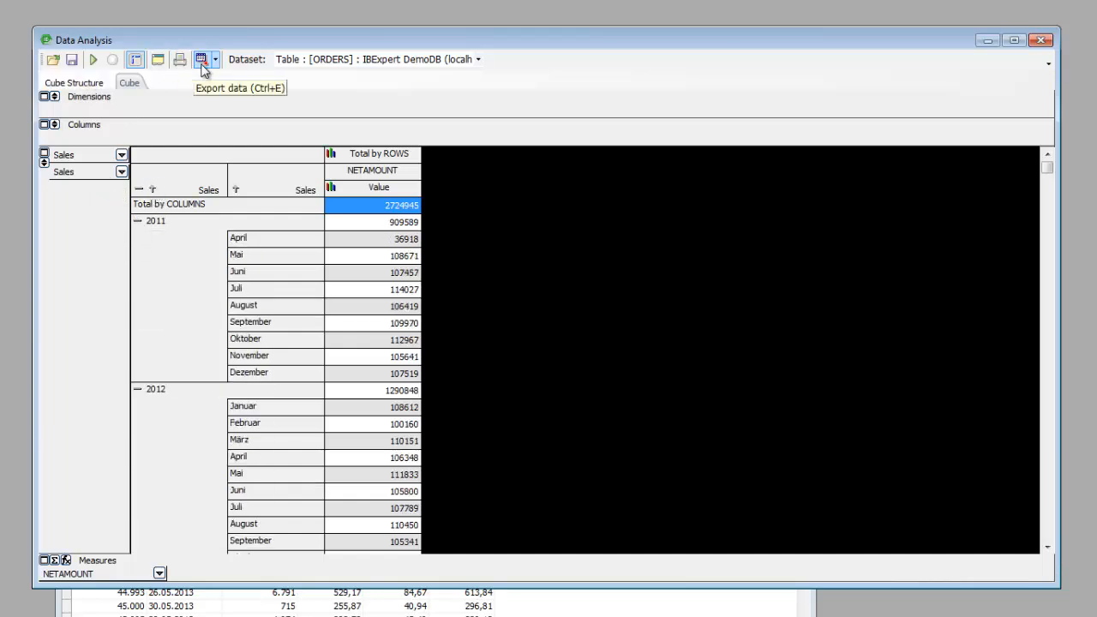
Open the chart for Total by ROWS, keep the Bar chart type and hide the legend
{"action": "left_click", "coordinate": [333, 156]}
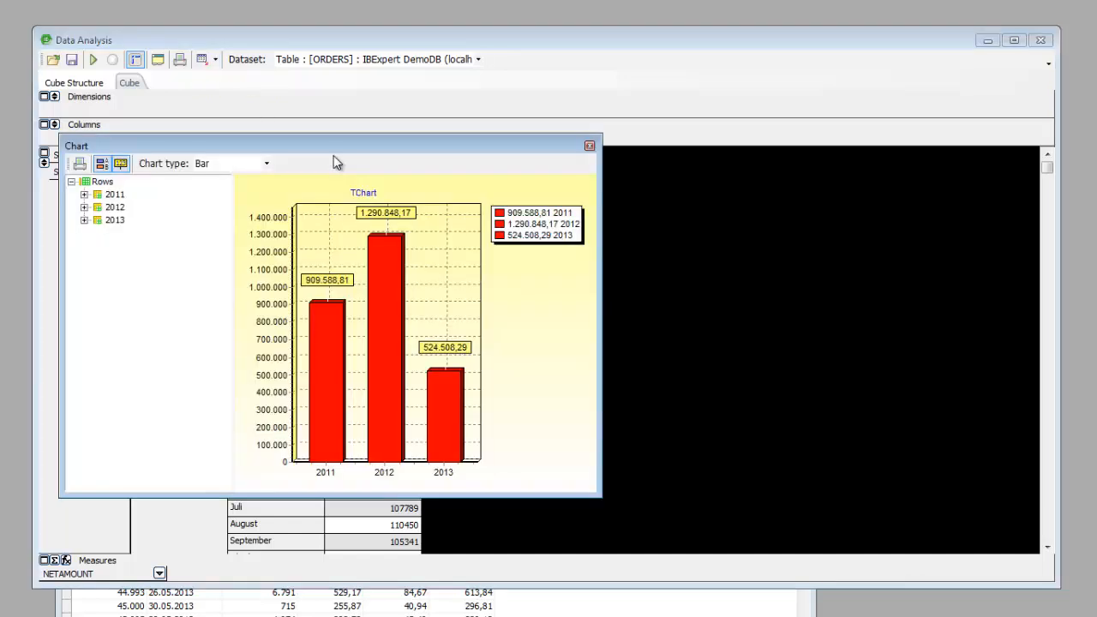
{"action": "left_click", "coordinate": [267, 163]}
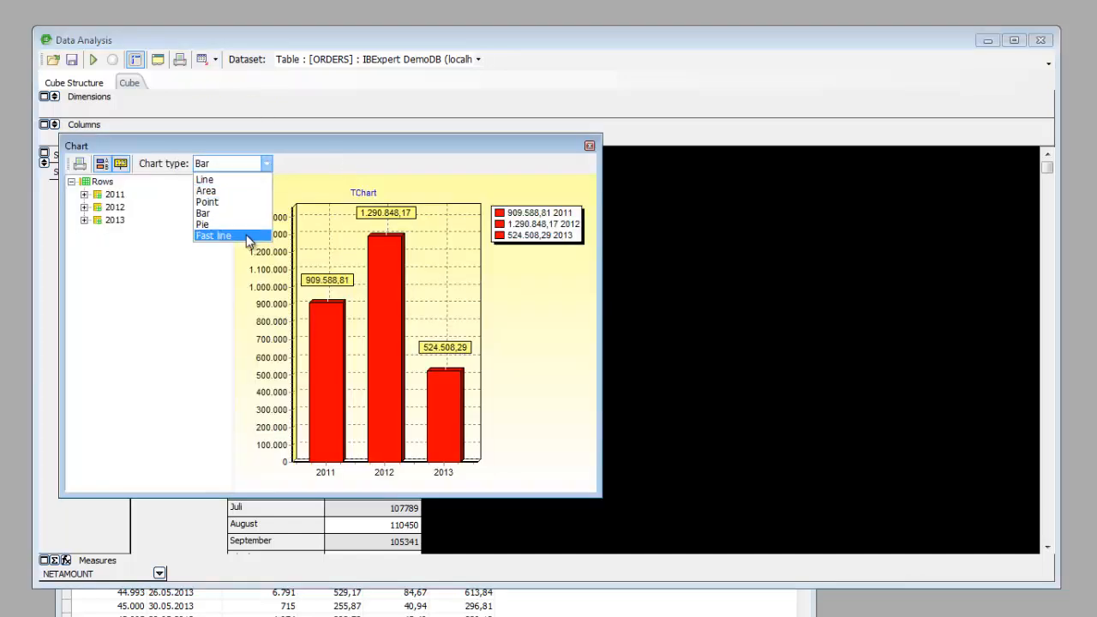
{"action": "left_click", "coordinate": [128, 163]}
{"action": "left_click", "coordinate": [102, 164]}
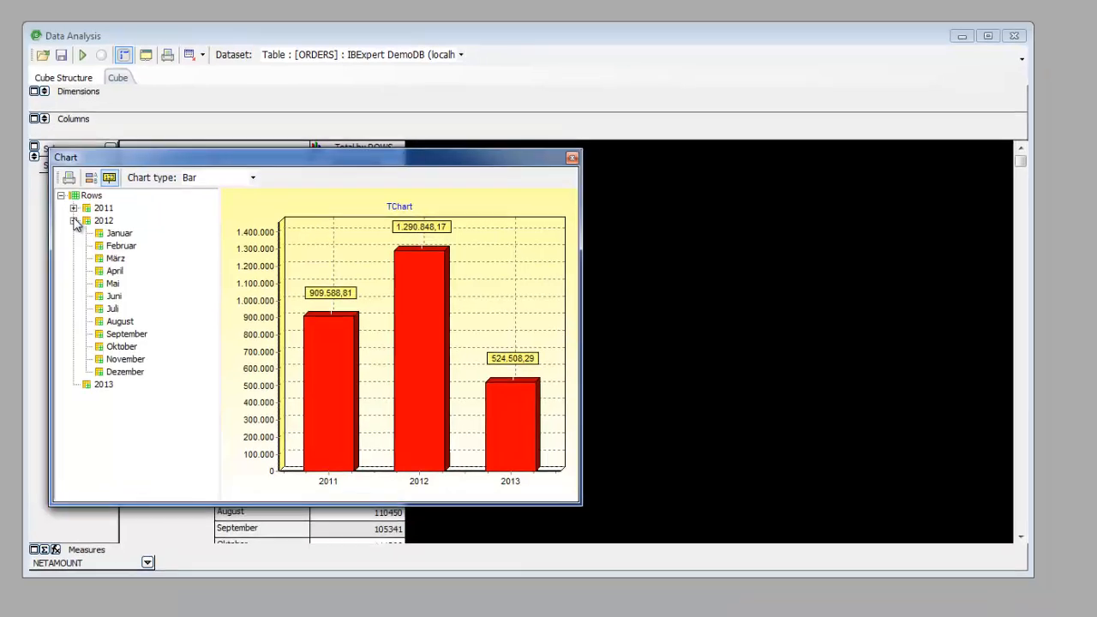
Chart only October, November and December 2011, check the chart's print preview, and close the preview and chart
{"action": "left_click", "coordinate": [74, 208]}
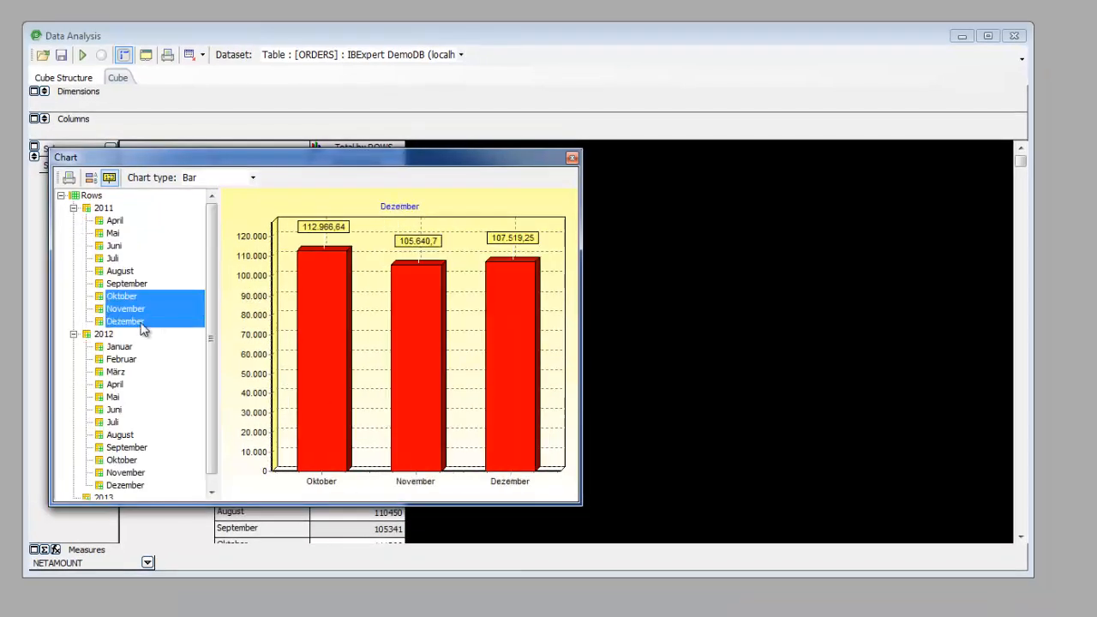
{"action": "left_click", "coordinate": [69, 178]}
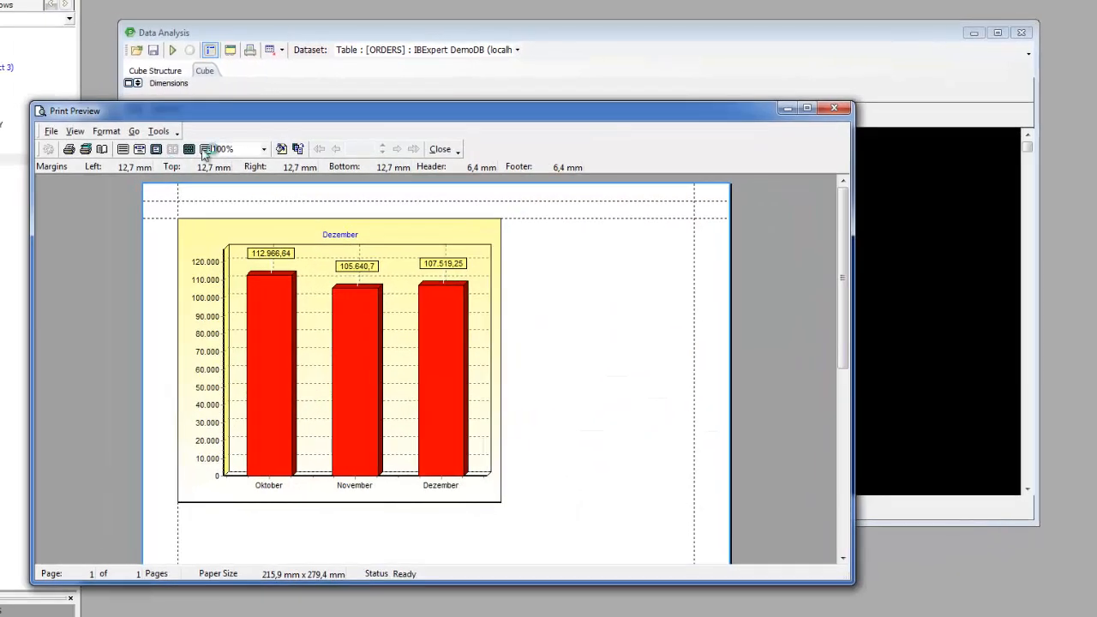
{"action": "left_click", "coordinate": [835, 111]}
{"action": "left_click", "coordinate": [618, 144]}
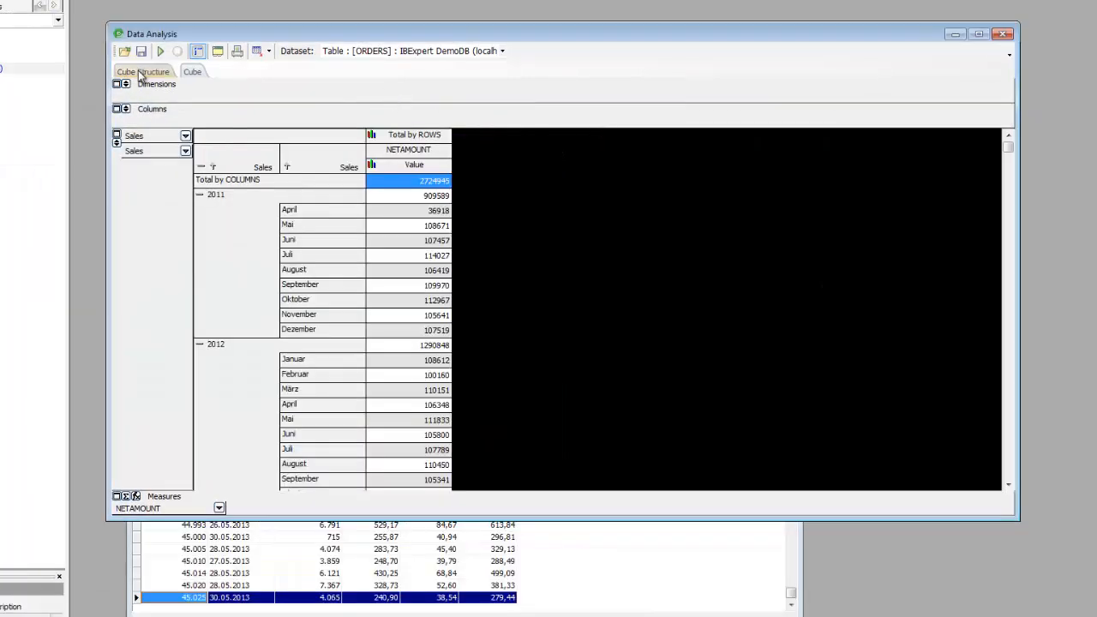
Wrap the second ORDERDATE dimension to Quarter with alias Sales Quarter and display name Quarter, and build the cube
{"action": "left_click", "coordinate": [121, 77]}
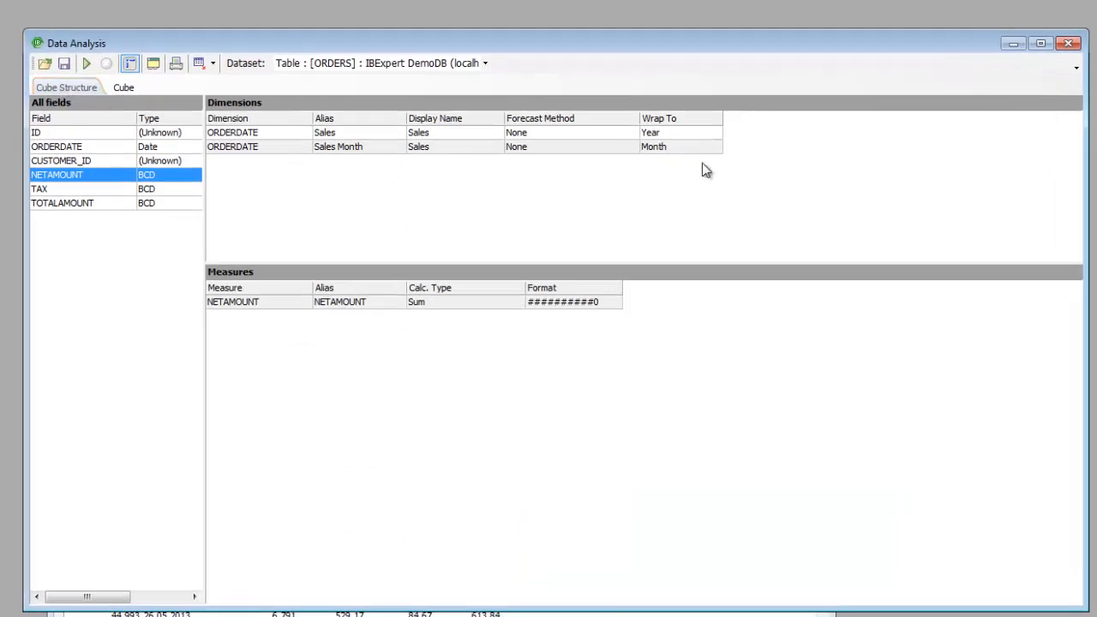
{"action": "left_click", "coordinate": [718, 148]}
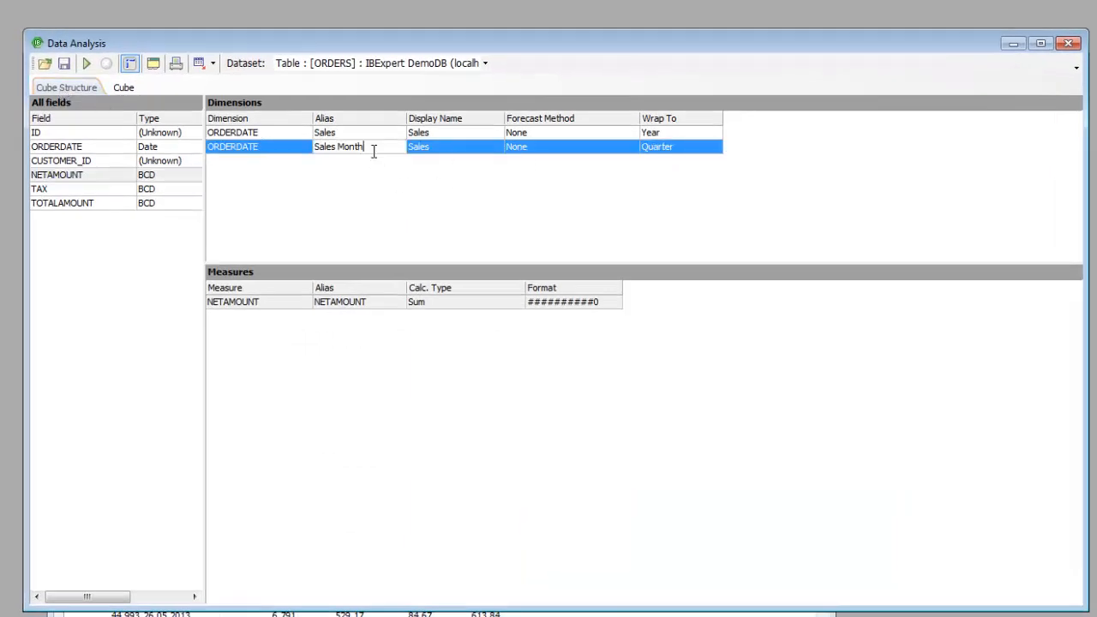
{"action": "key", "text": "BackSpace"}
{"action": "key", "text": "BackSpace"}
{"action": "key", "text": "BackSpace"}
{"action": "key", "text": "BackSpace"}
{"action": "key", "text": "BackSpace"}
{"action": "type", "text": "Quarter"}
{"action": "left_click", "coordinate": [442, 146]}
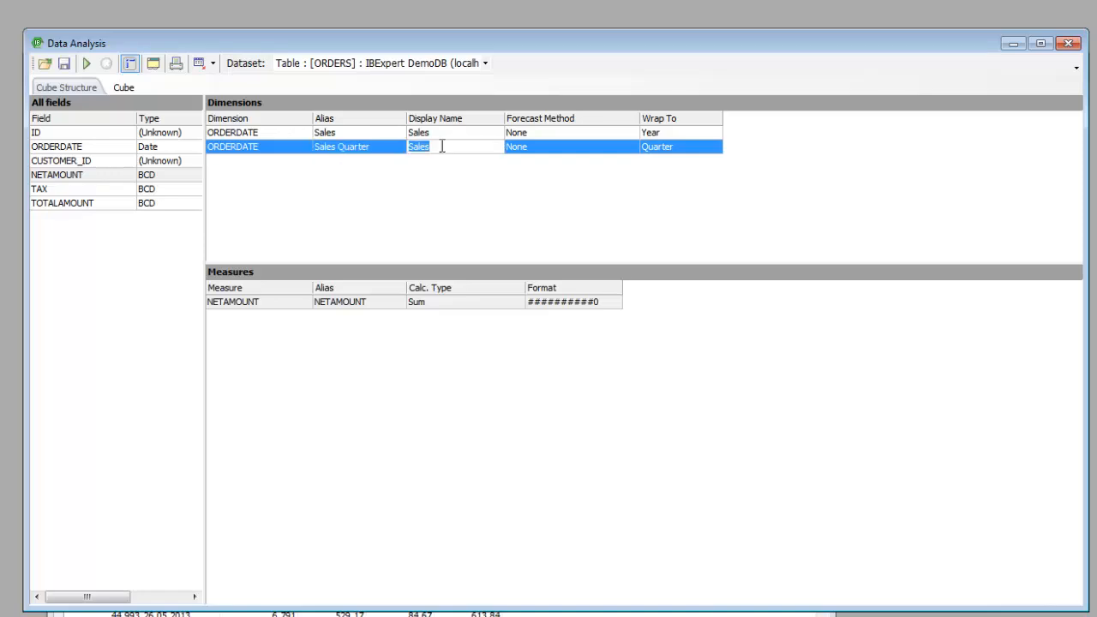
{"action": "key", "text": "Return"}
{"action": "left_click", "coordinate": [87, 63]}
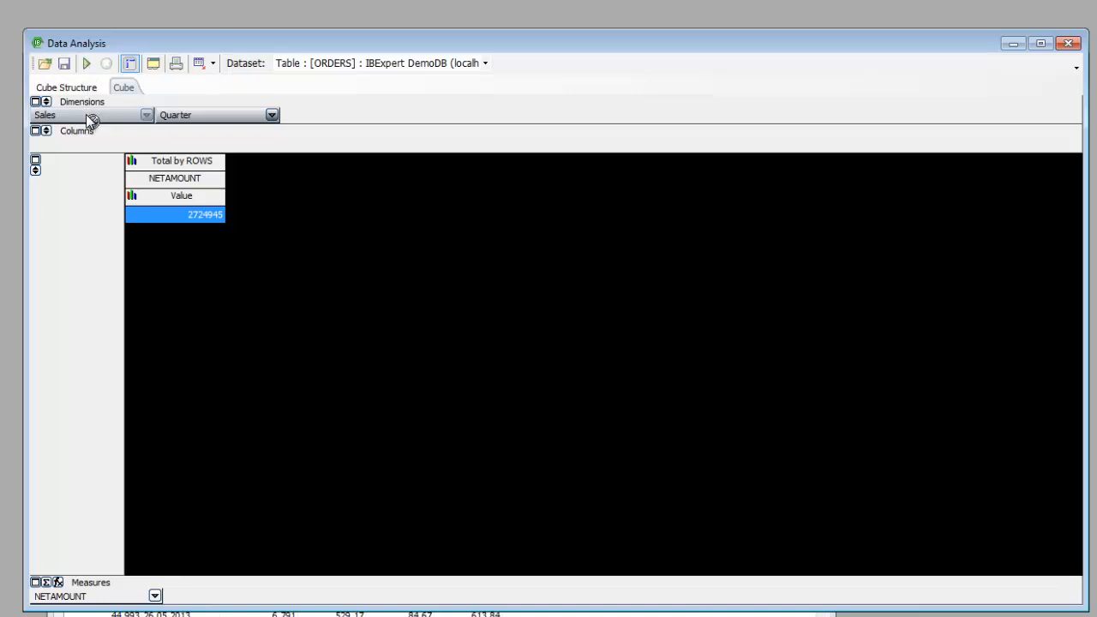
Place the Sales and Quarter dimensions in the cube's rows and expand 2011, 2012 and 2013 down to their quarters
{"action": "left_click_drag", "start_coordinate": [85, 114], "coordinate": [96, 185]}
{"action": "left_click", "coordinate": [132, 230]}
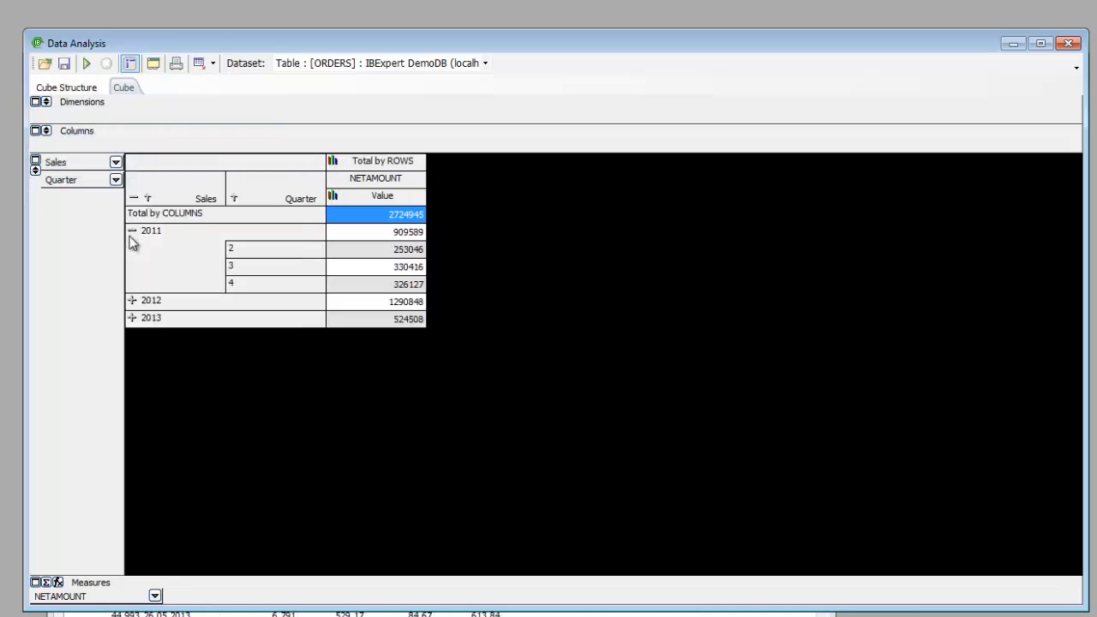
{"action": "left_click", "coordinate": [132, 300]}
{"action": "left_click", "coordinate": [132, 387]}
Deactivate the 2011 and 2013 items of the Sales dimension in the Cube Manager, apply the filter and close it
{"action": "left_click", "coordinate": [117, 179]}
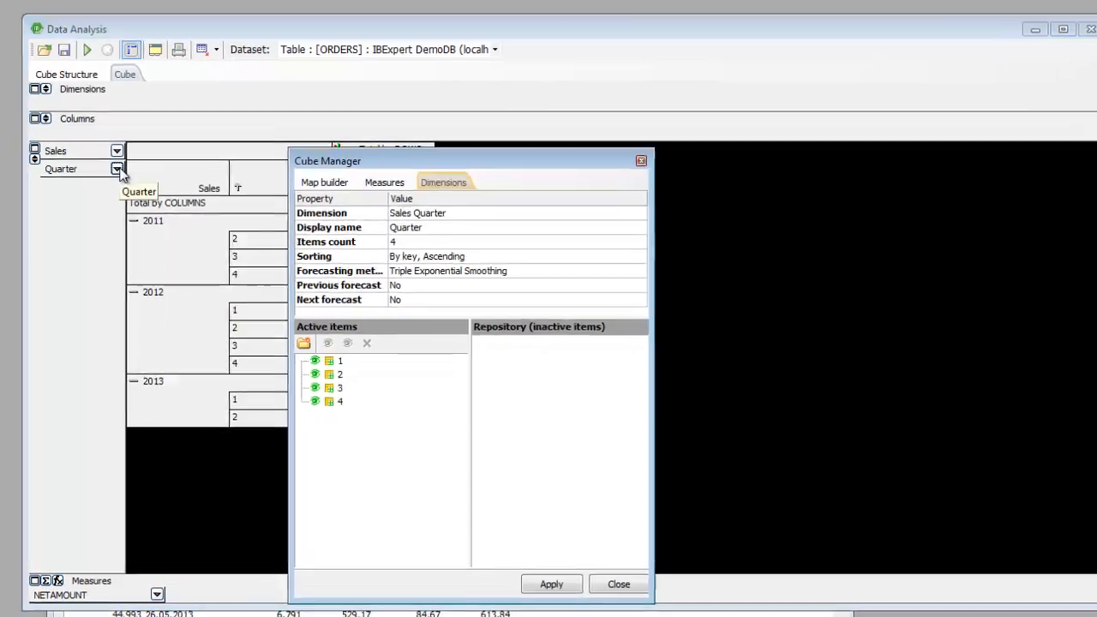
{"action": "left_click", "coordinate": [115, 162]}
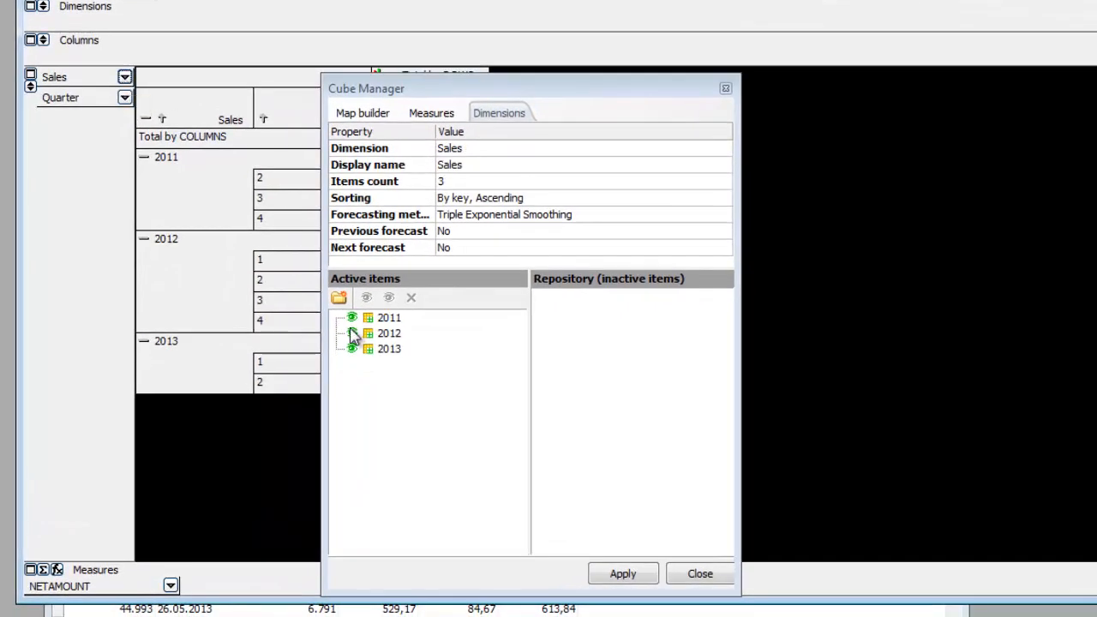
{"action": "left_click", "coordinate": [352, 318]}
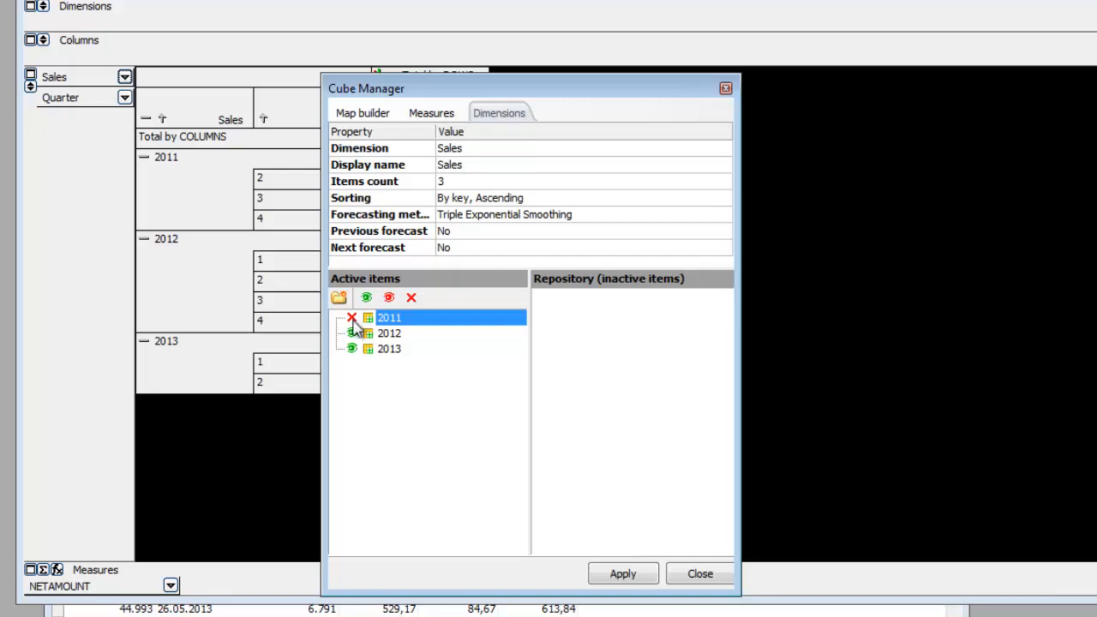
{"action": "left_click", "coordinate": [352, 349]}
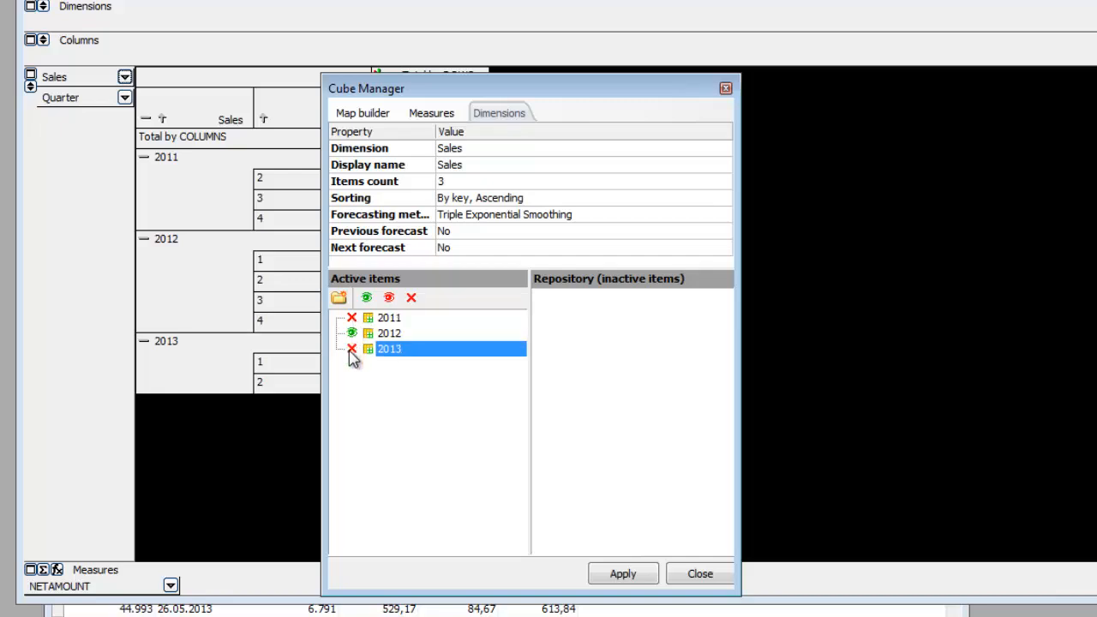
{"action": "left_click", "coordinate": [612, 574]}
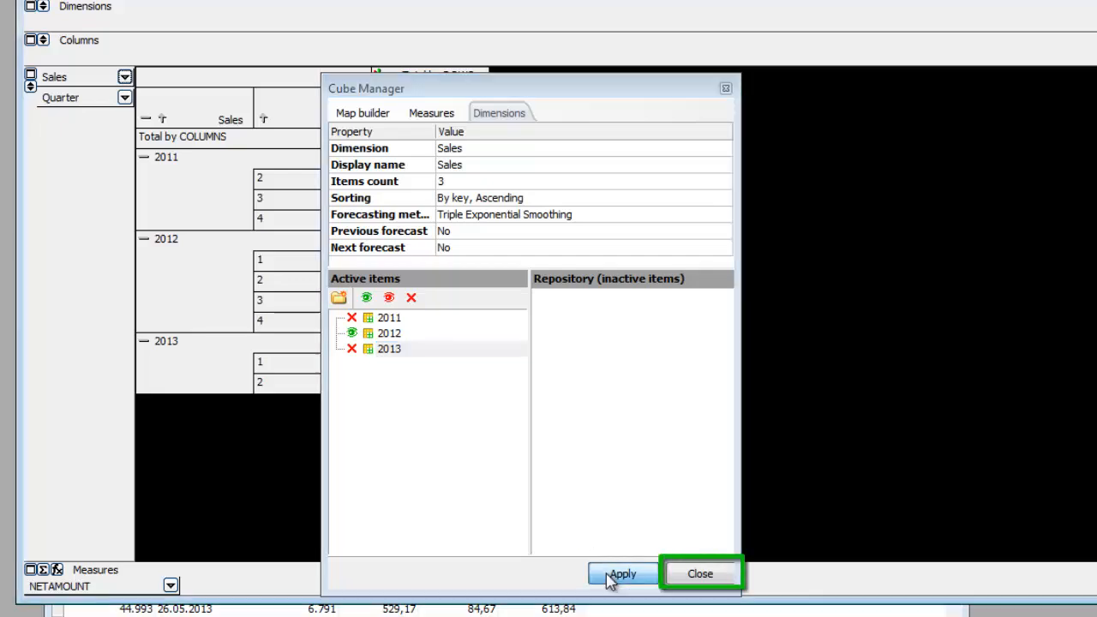
{"action": "left_click", "coordinate": [700, 575]}
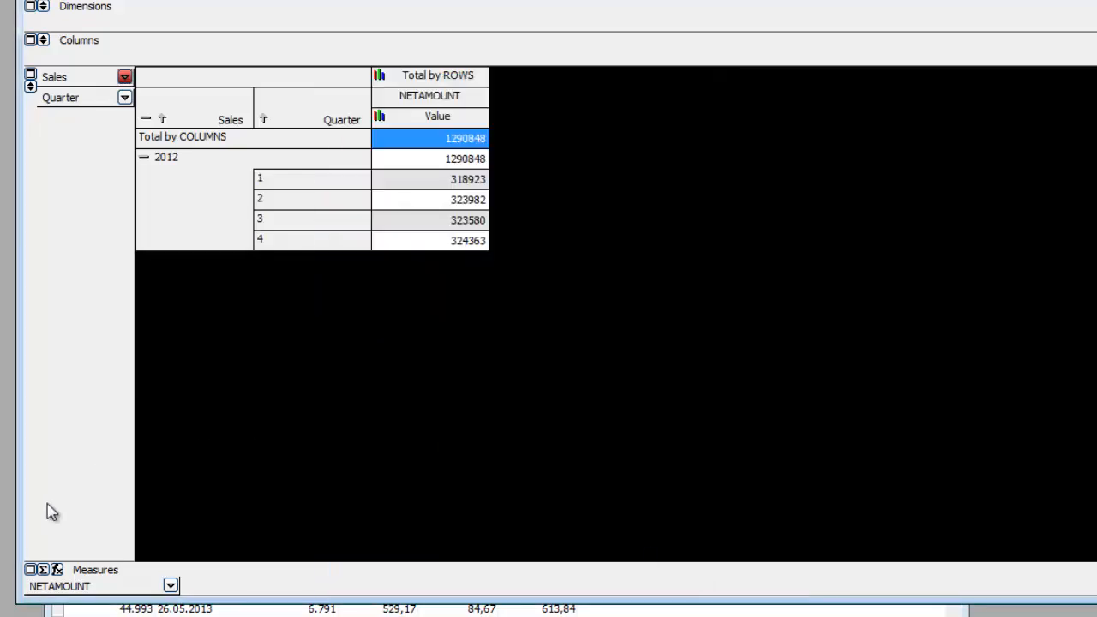
Review the NETAMOUNT measure's settings in the Cube Manager and the Measure manager, and close both without changes
{"action": "left_click", "coordinate": [34, 571]}
{"action": "left_click", "coordinate": [43, 571]}
{"action": "left_click_drag", "start_coordinate": [315, 169], "coordinate": [892, 164]}
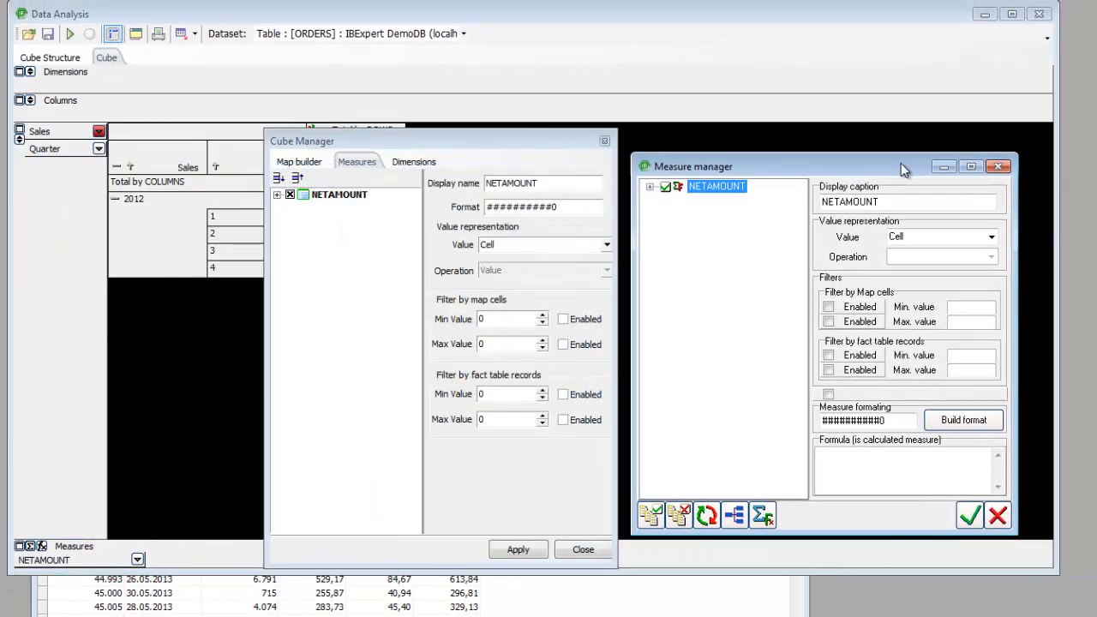
{"action": "left_click", "coordinate": [998, 511]}
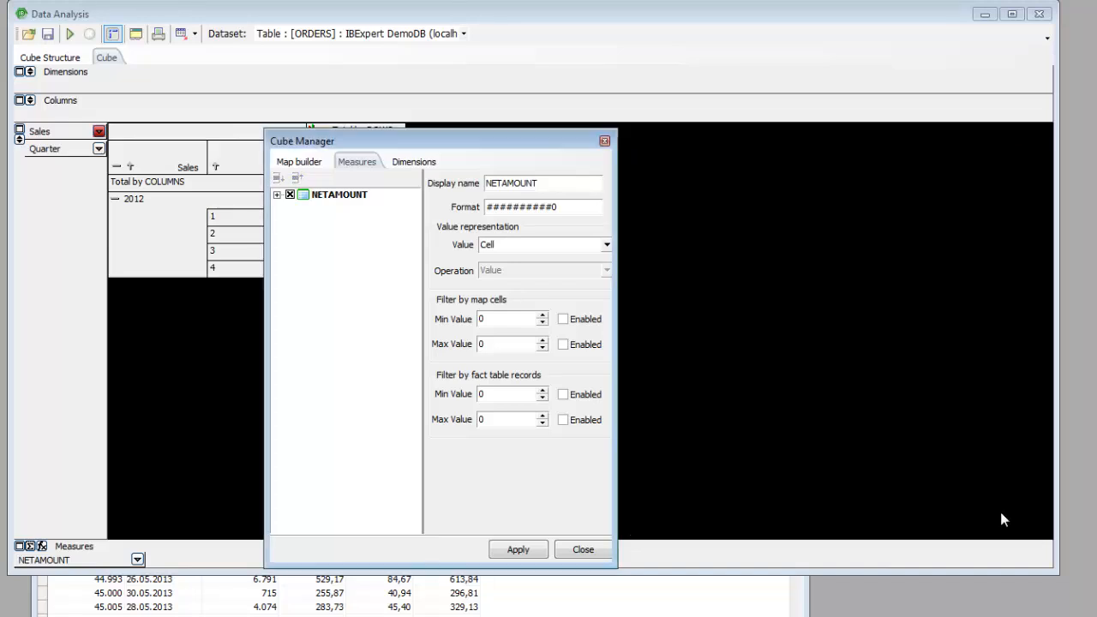
{"action": "left_click", "coordinate": [599, 550]}
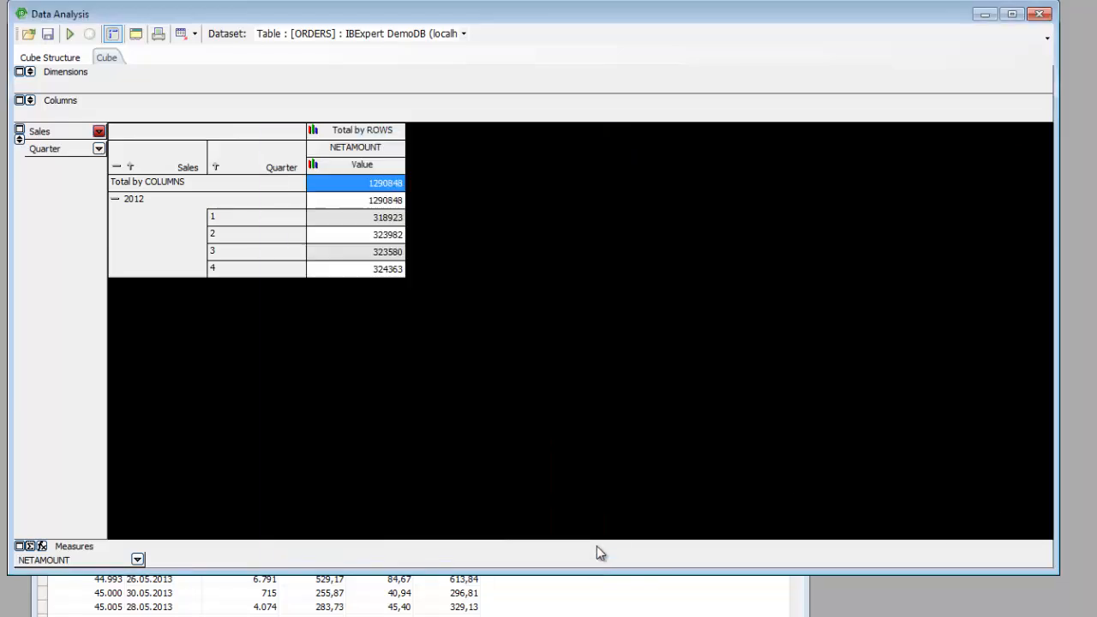
Replace the NETAMOUNT measure in the cube structure with the ID field and set its calculation type to Count
{"action": "left_click", "coordinate": [38, 62]}
{"action": "left_click_drag", "start_coordinate": [239, 272], "coordinate": [28, 199]}
{"action": "left_click_drag", "start_coordinate": [43, 103], "coordinate": [186, 281]}
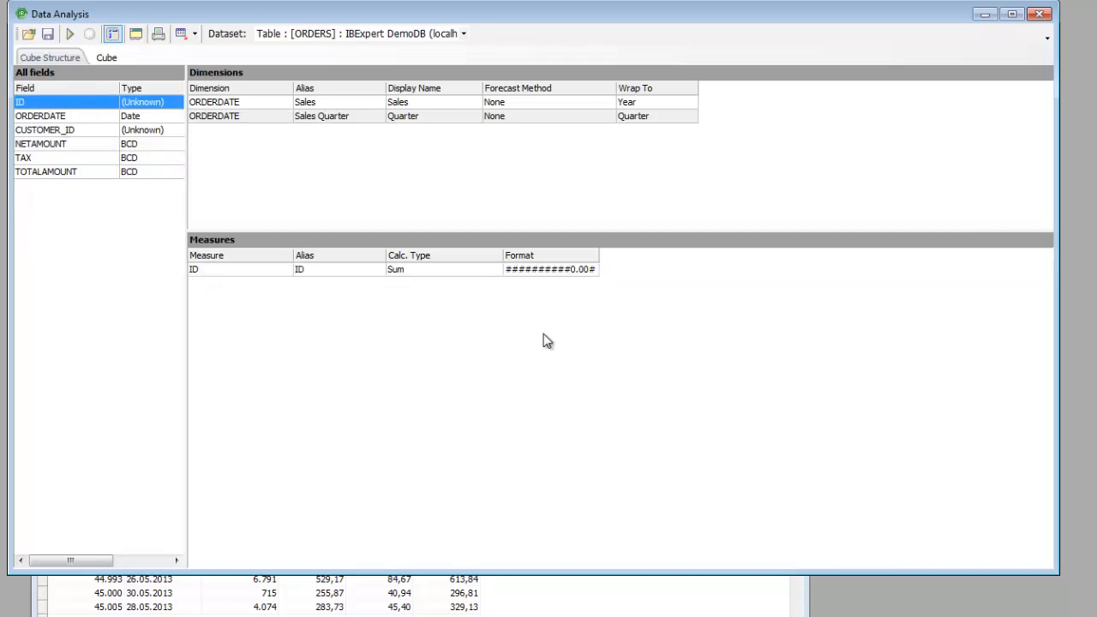
{"action": "left_click", "coordinate": [490, 269]}
{"action": "left_click", "coordinate": [495, 269]}
{"action": "left_click", "coordinate": [484, 306]}
Set the ID measure's format to ##########0 without decimals and build the cube
{"action": "left_click", "coordinate": [574, 269]}
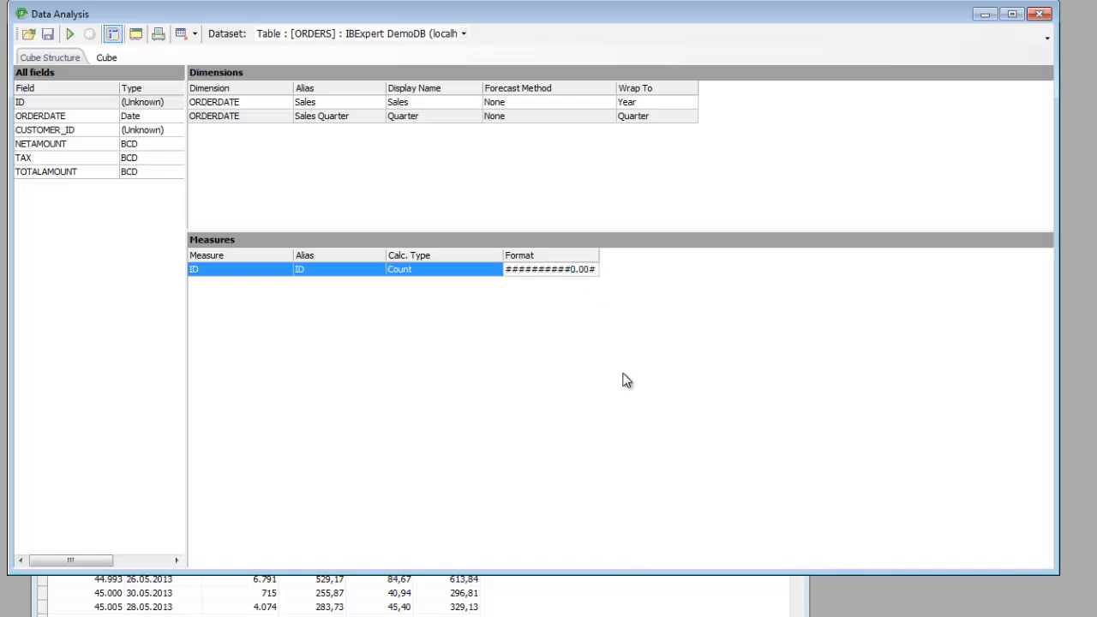
{"action": "key", "text": "Delete"}
{"action": "key", "text": "Delete"}
{"action": "key", "text": "Delete"}
{"action": "left_click", "coordinate": [70, 33]}
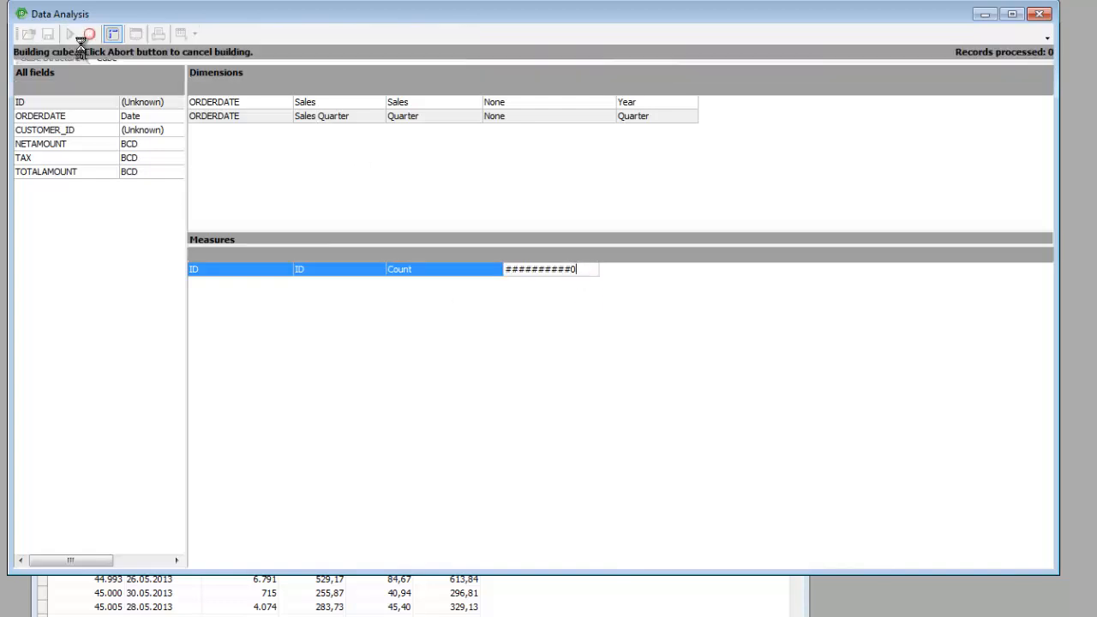
Place the Sales and Quarter dimensions in the rows, close Data Analysis and minimize the ORDERS table window
{"action": "left_click_drag", "start_coordinate": [79, 77], "coordinate": [122, 100]}
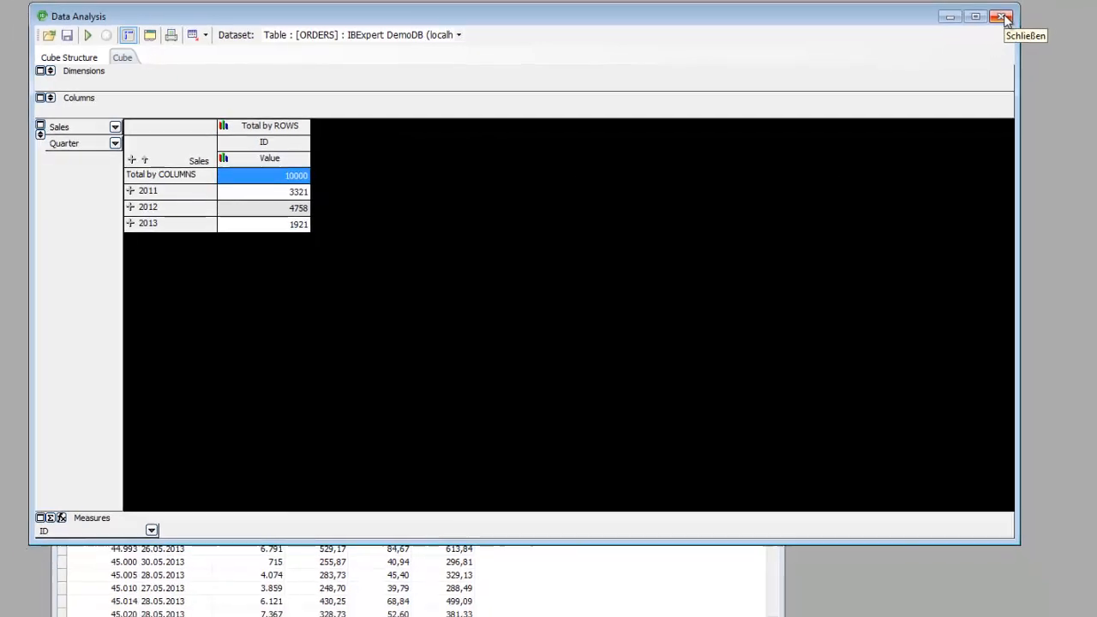
{"action": "left_click", "coordinate": [1040, 15]}
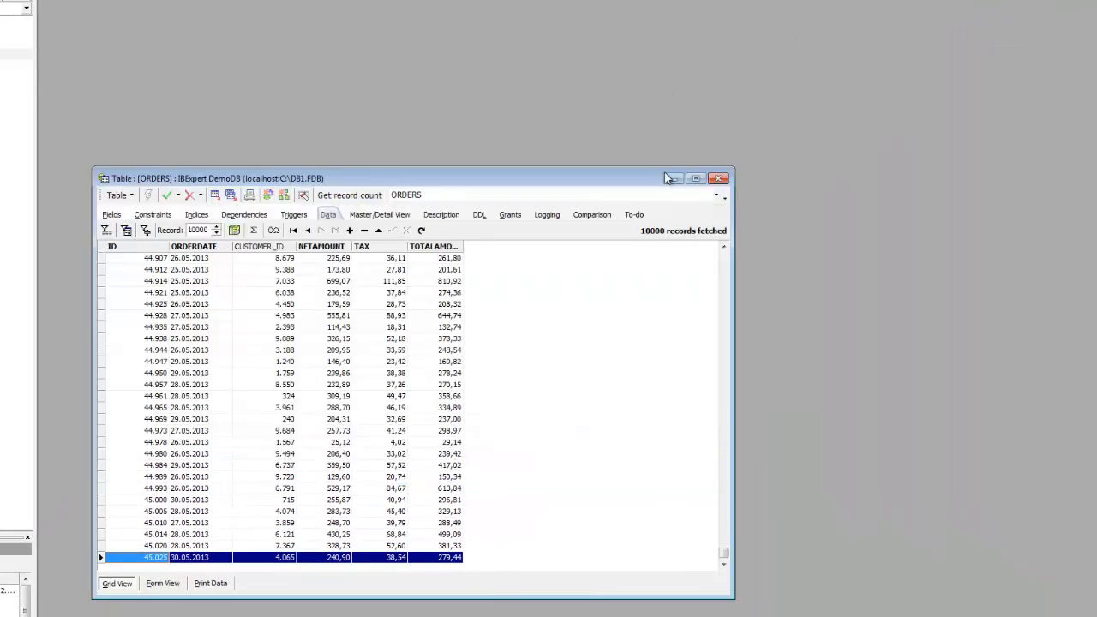
{"action": "left_click", "coordinate": [669, 178]}
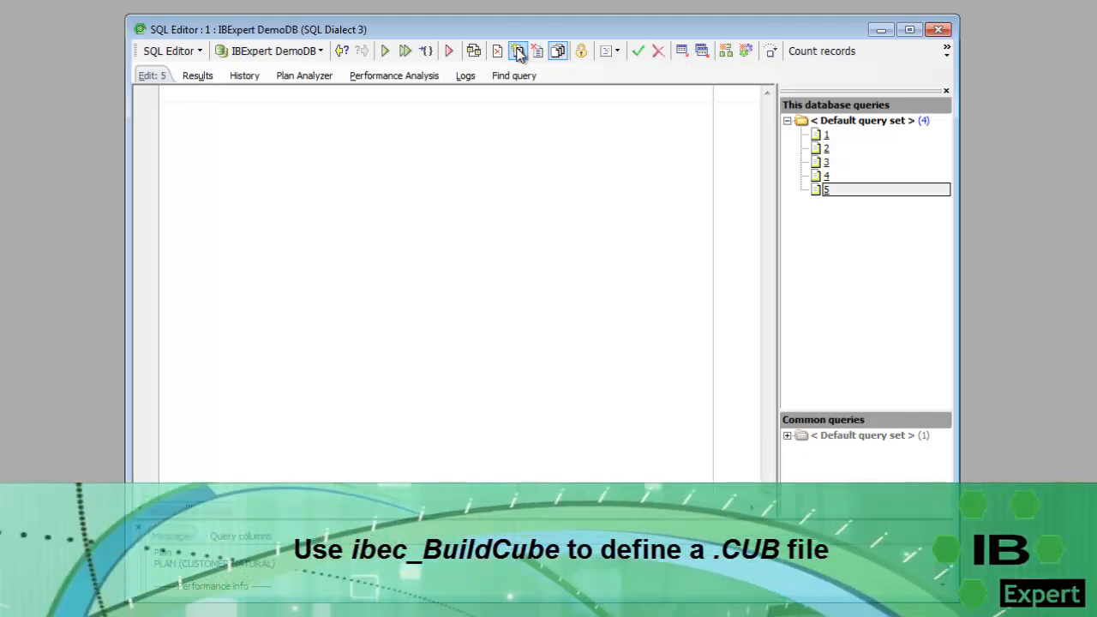
Look up ibec_BuildCube in the online documentation and paste its complete example block over the new query in the SQL Editor
{"action": "type", "text": "ibec_BuildCube"}
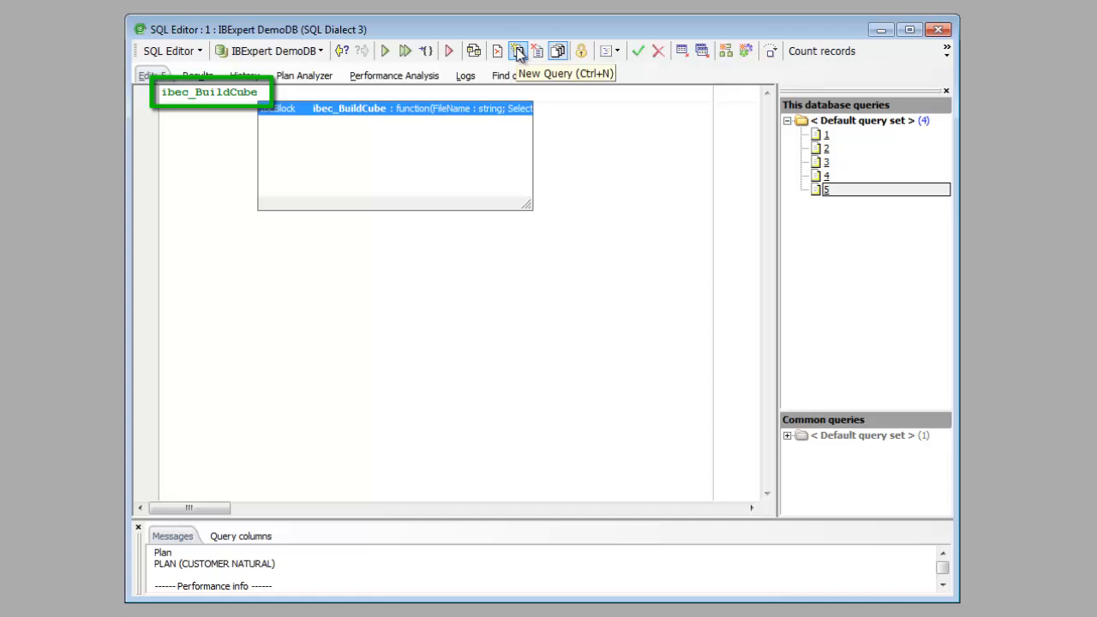
{"action": "key", "text": "F1"}
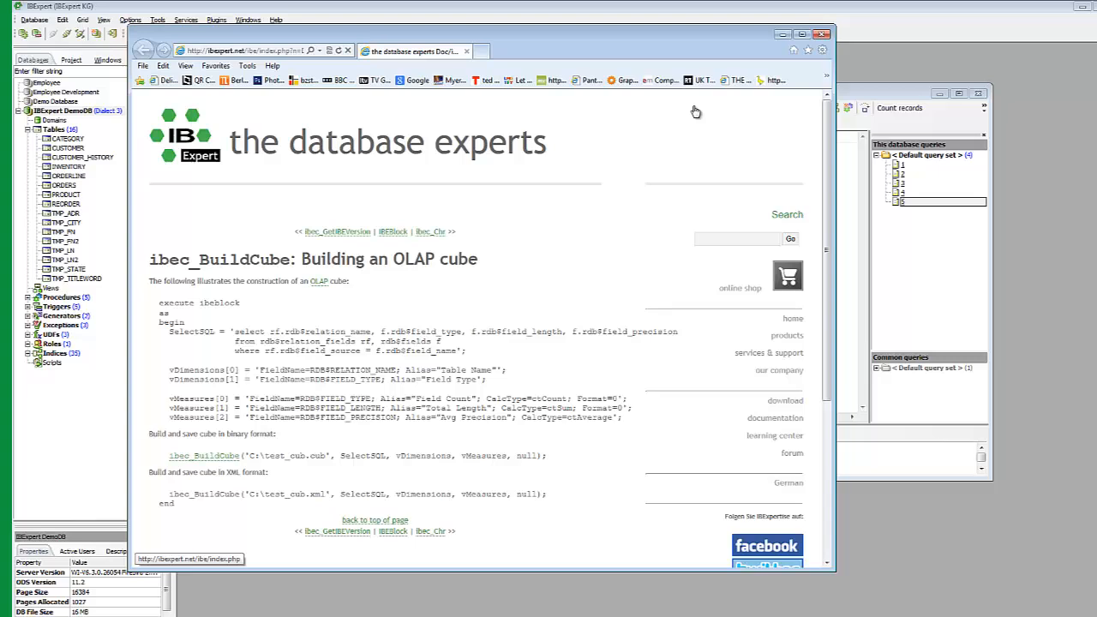
{"action": "left_click_drag", "start_coordinate": [184, 509], "coordinate": [147, 307]}
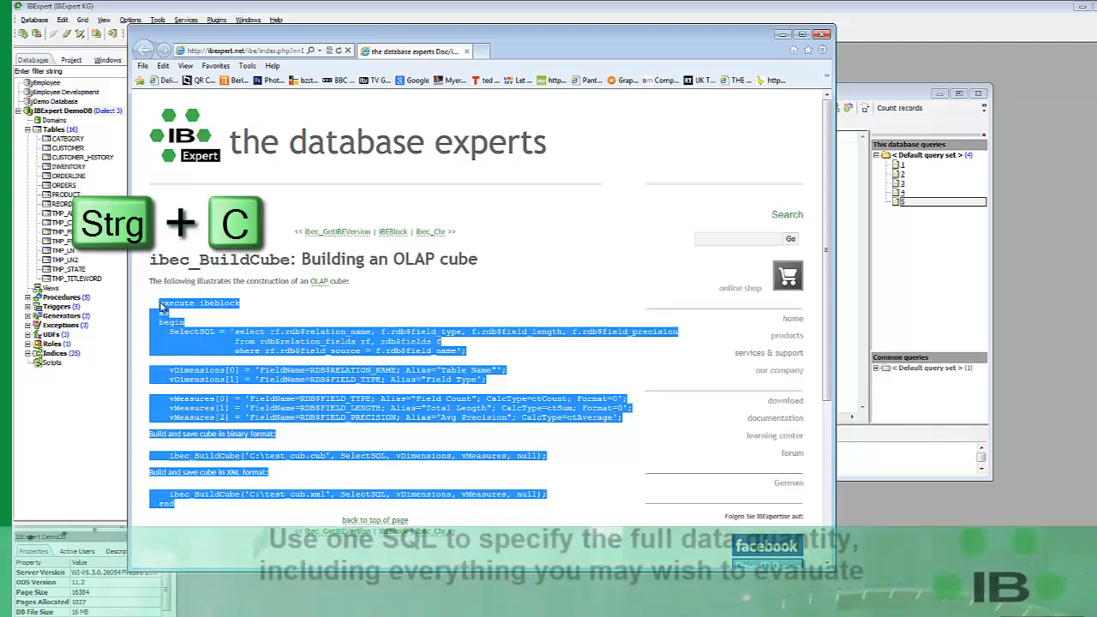
{"action": "key", "text": "ctrl+c"}
{"action": "key", "text": "alt+Tab"}
{"action": "key", "text": "ctrl+a"}
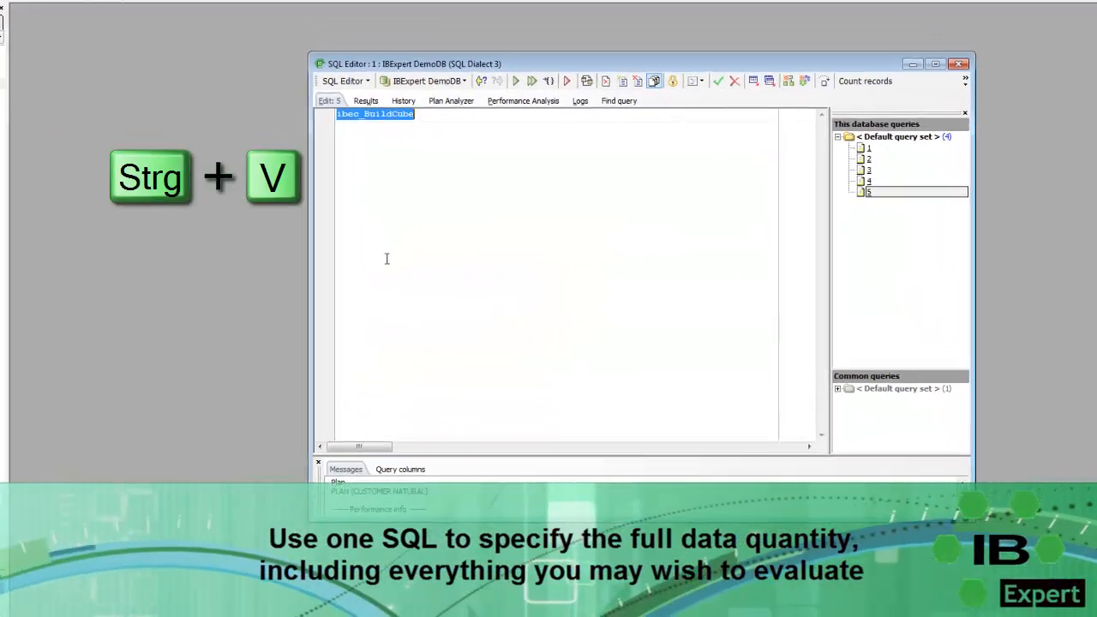
{"action": "key", "text": "ctrl+v"}
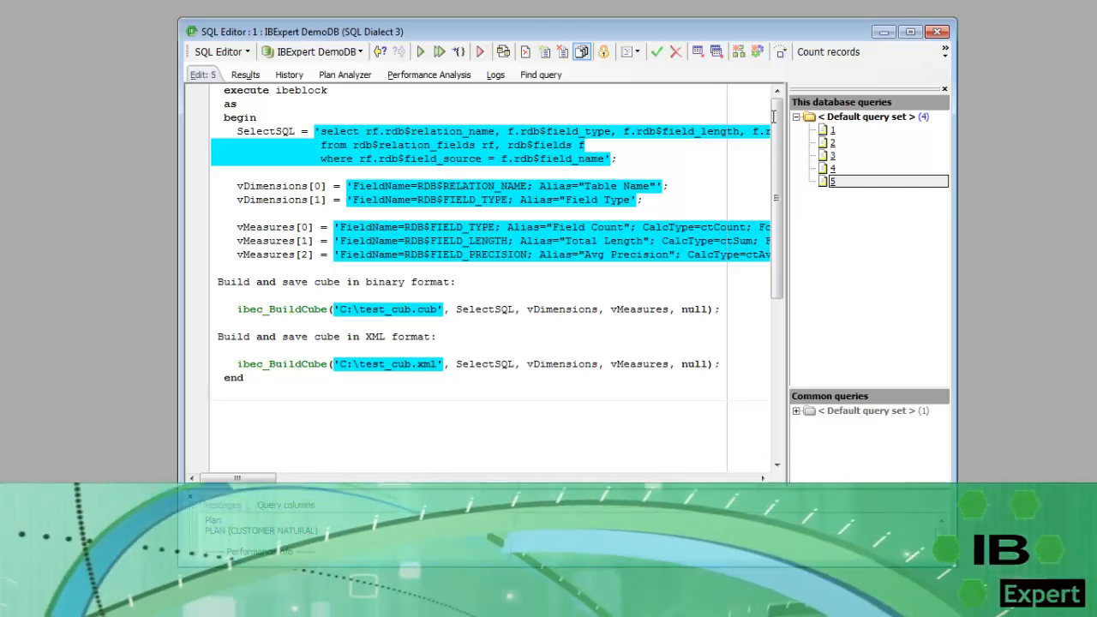
Review saved query 1 and the history of executed SQL statements, and open query 2
{"action": "left_click", "coordinate": [831, 130]}
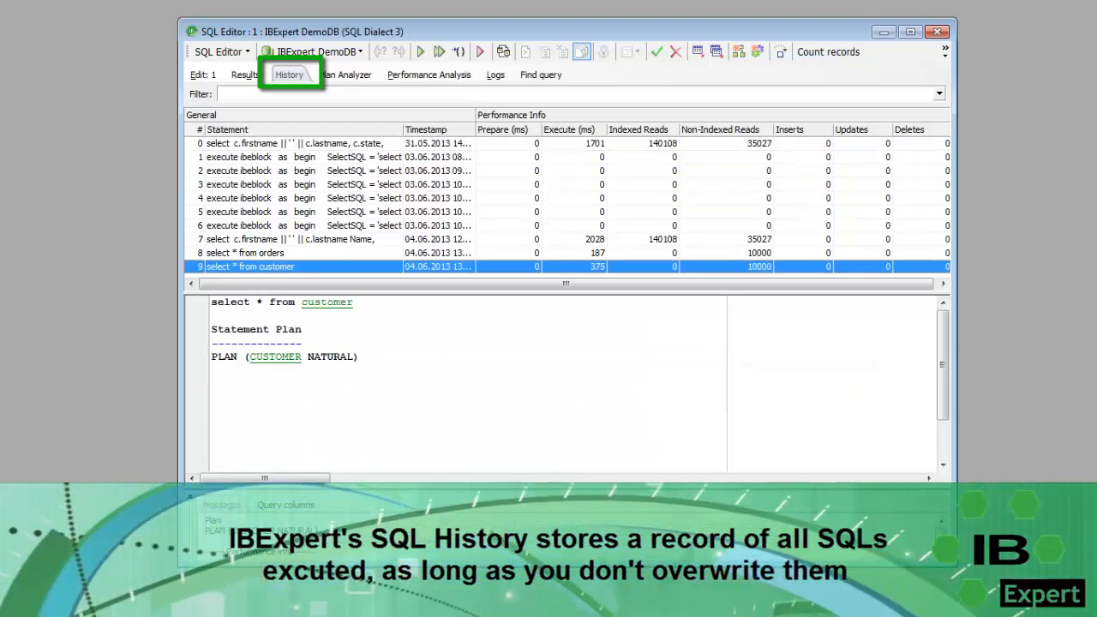
{"action": "left_click", "coordinate": [206, 75]}
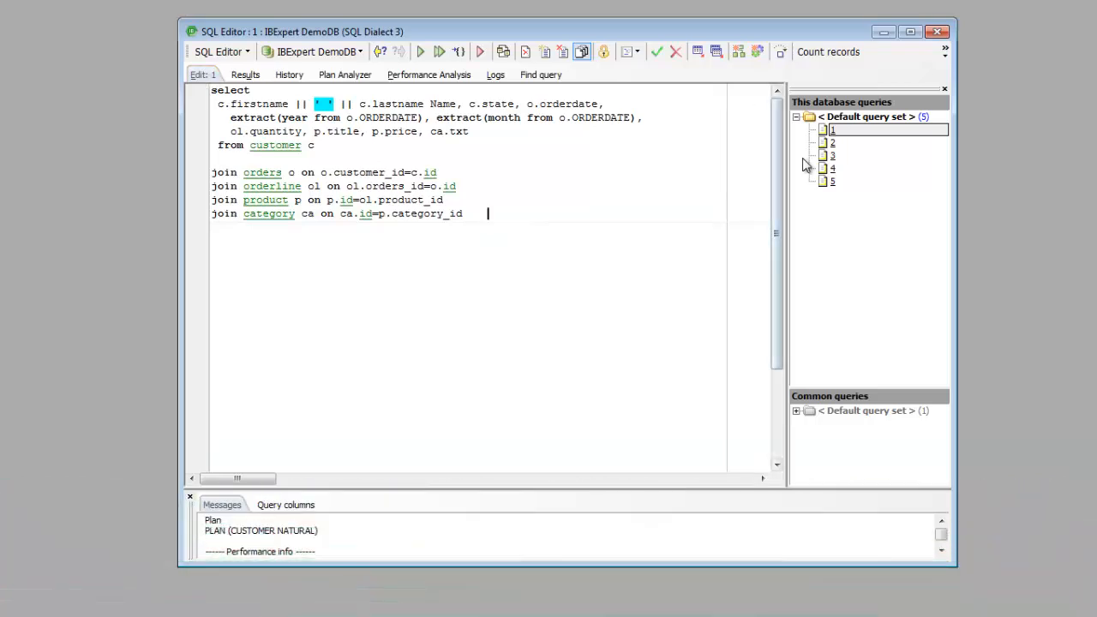
{"action": "left_click", "coordinate": [830, 143]}
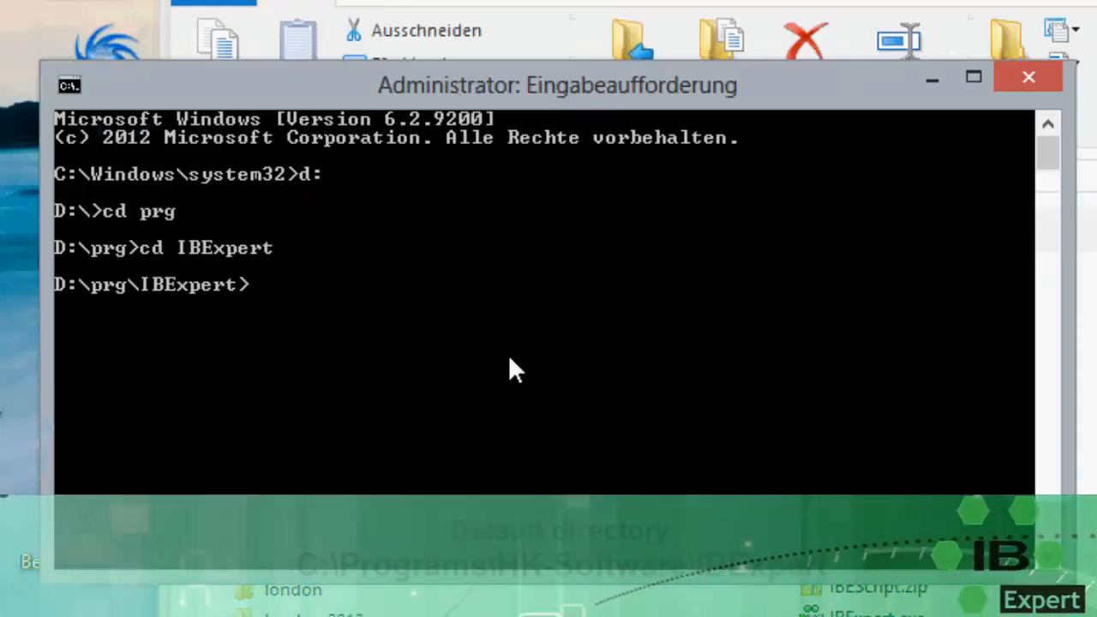
In the Windows command prompt, list zcube.dll in D:\prg\IBExpert with the dir command
{"action": "type", "text": "dir zcub"}
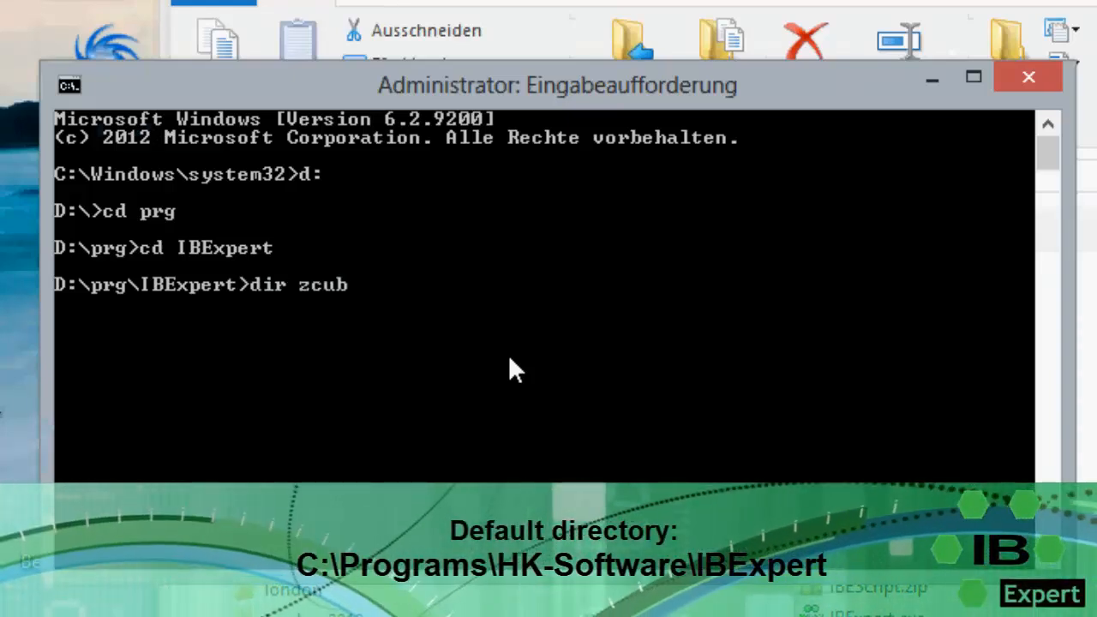
{"action": "type", "text": "e.dll"}
{"action": "key", "text": "Return"}
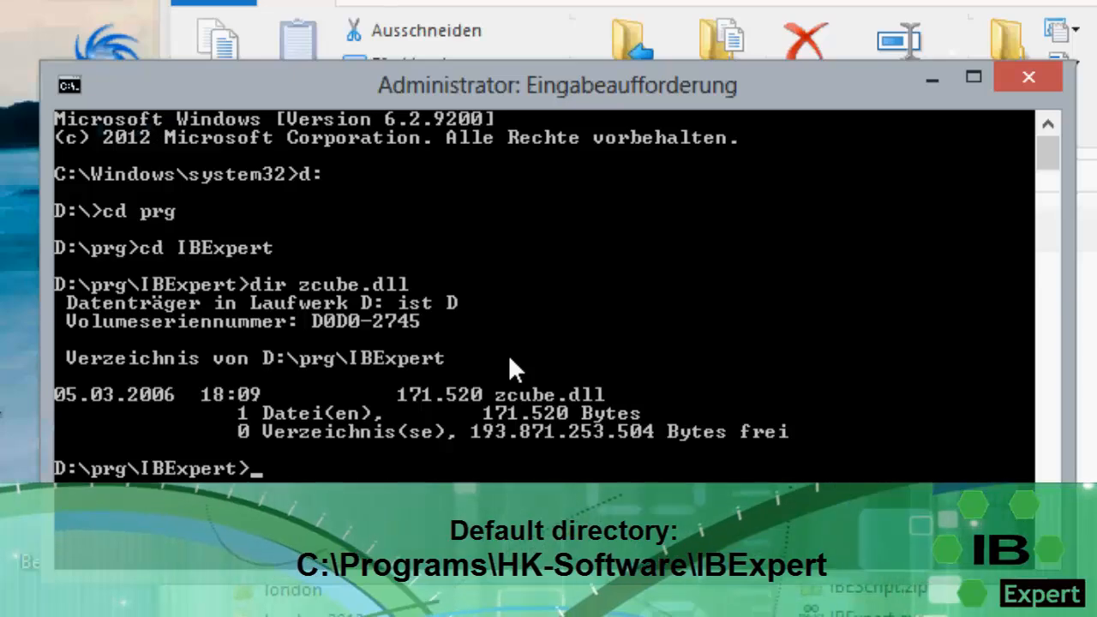
Register zcube.dll with regsvr32 from the D:\prg\IBExpert prompt and dismiss the confirmation
{"action": "type", "text": "reg"}
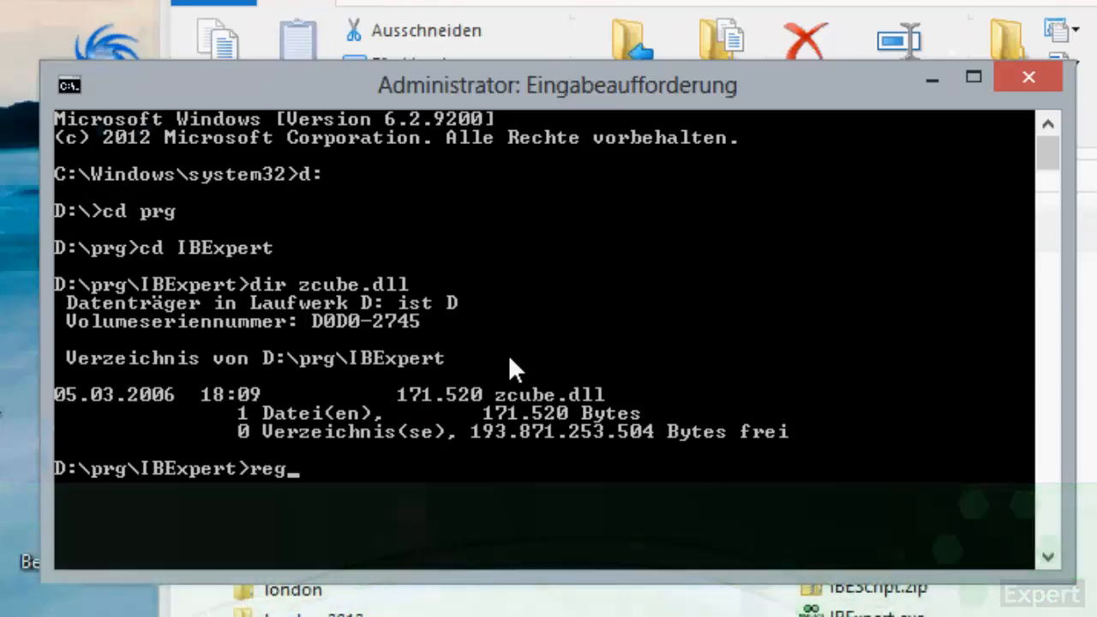
{"action": "type", "text": "svr32"}
{"action": "key", "text": "Return"}
{"action": "key", "text": "Up"}
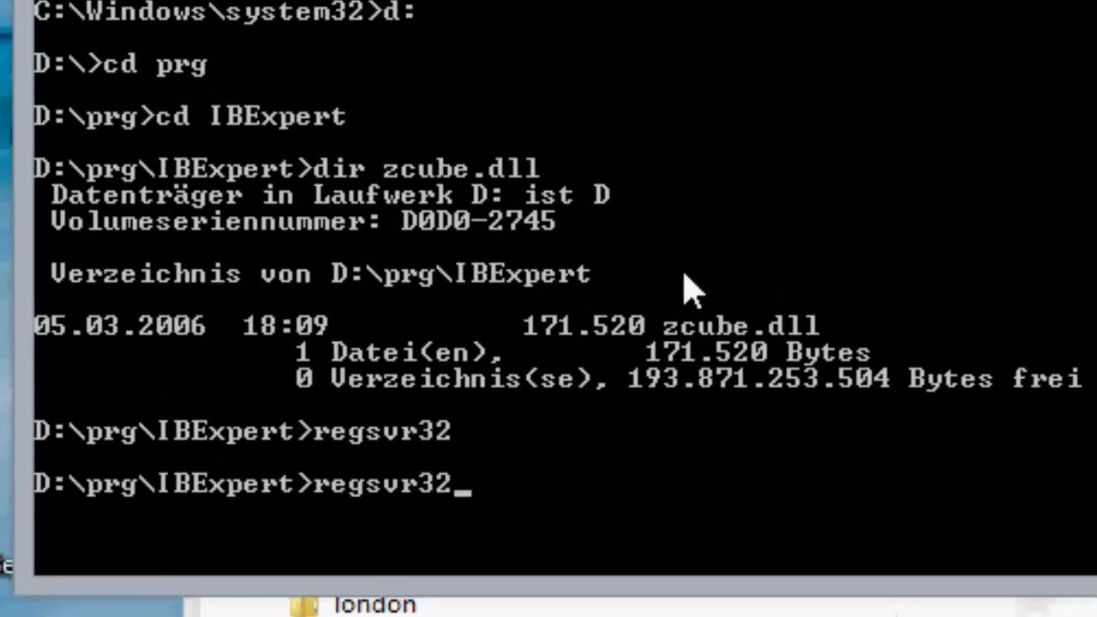
{"action": "type", "text": "zv"}
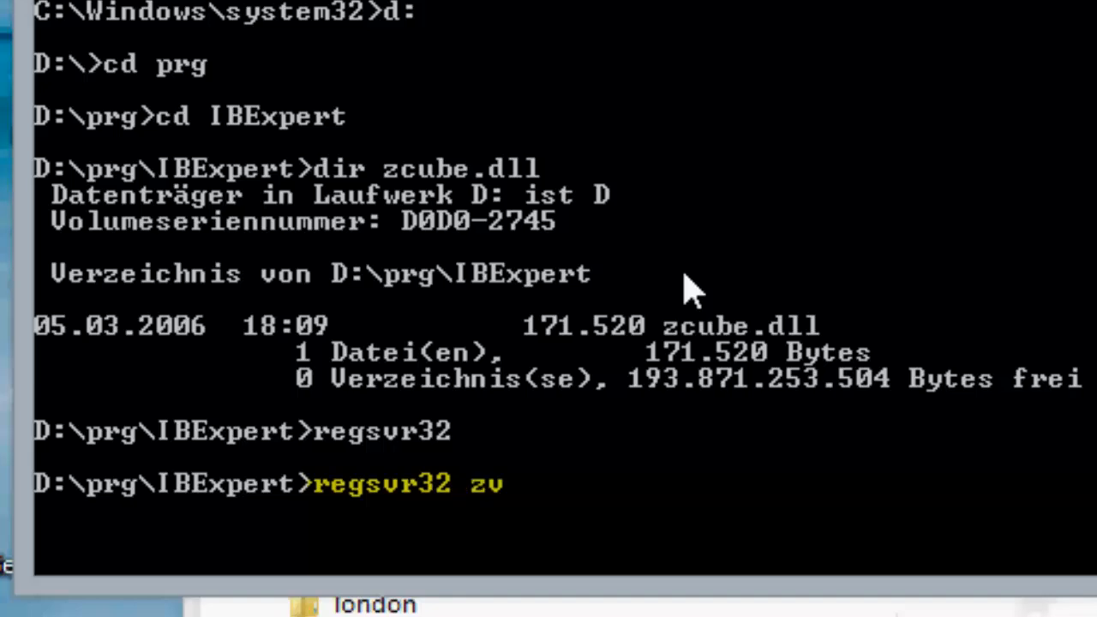
{"action": "key", "text": "BackSpace"}
{"action": "type", "text": "cube.dll"}
{"action": "key", "text": "Return"}
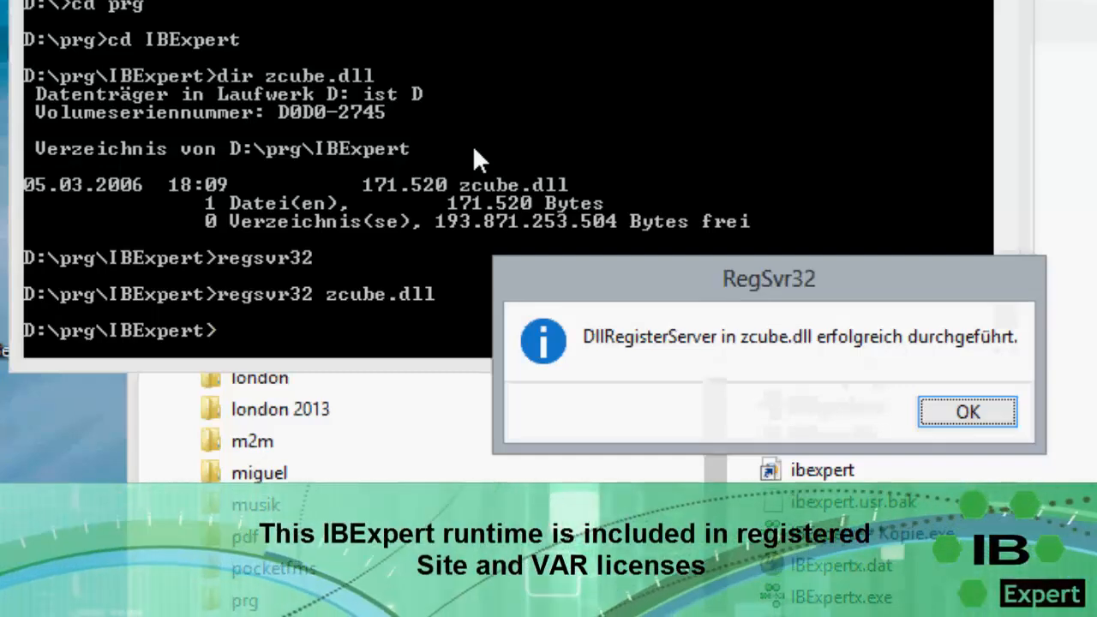
{"action": "key", "text": "Return"}
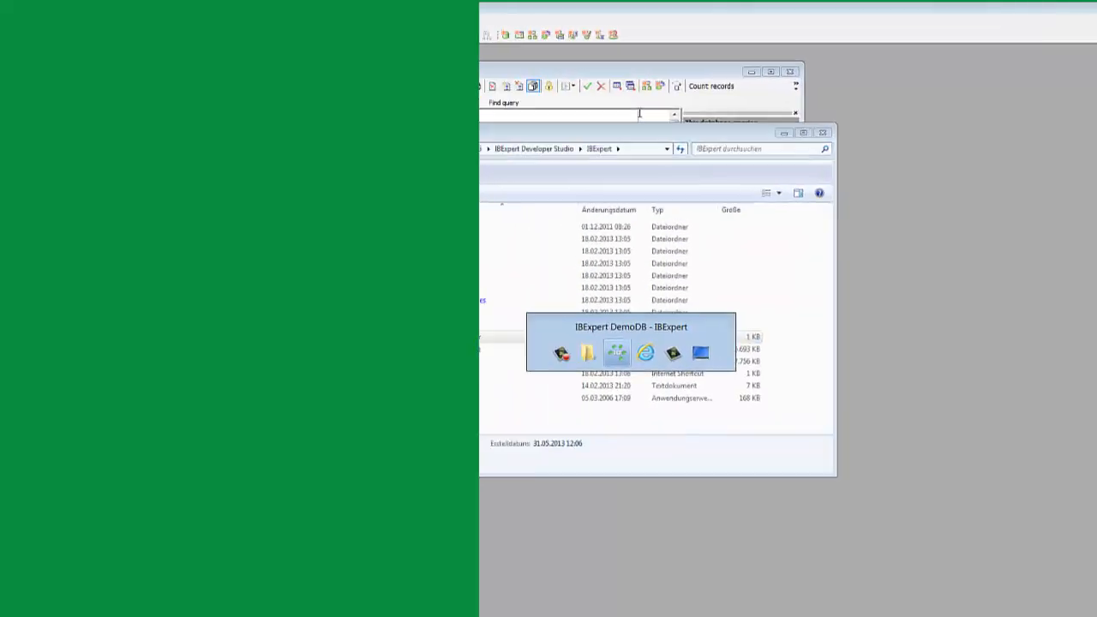
Switch to IBExpert, run saved query 1 to check its joined order data, and return to its SQL text
{"action": "key", "text": "alt+Tab"}
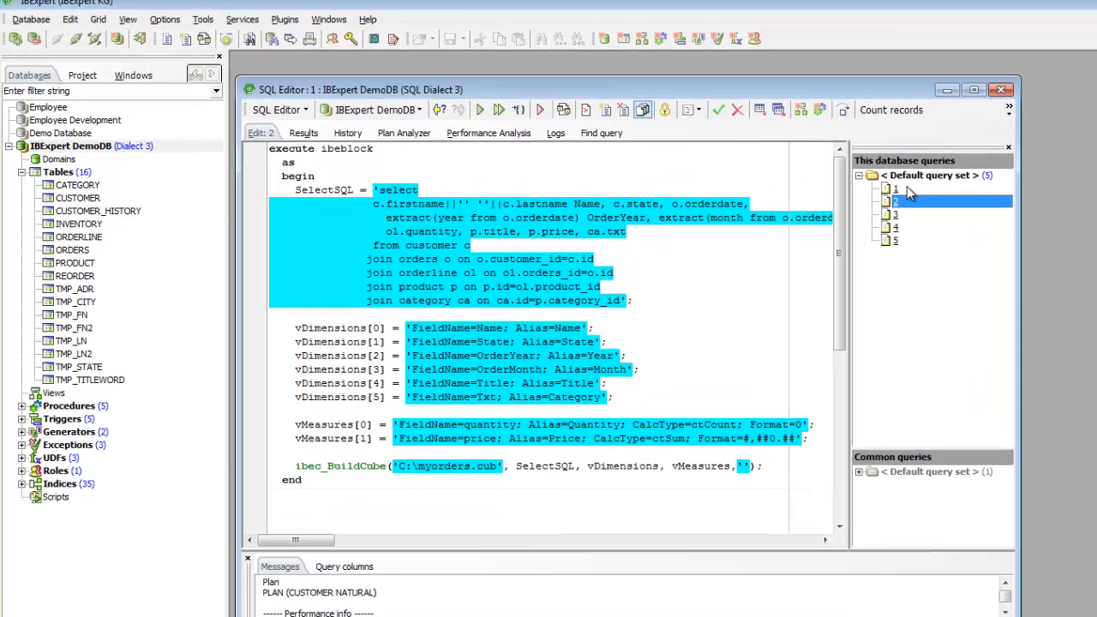
{"action": "left_click", "coordinate": [845, 169]}
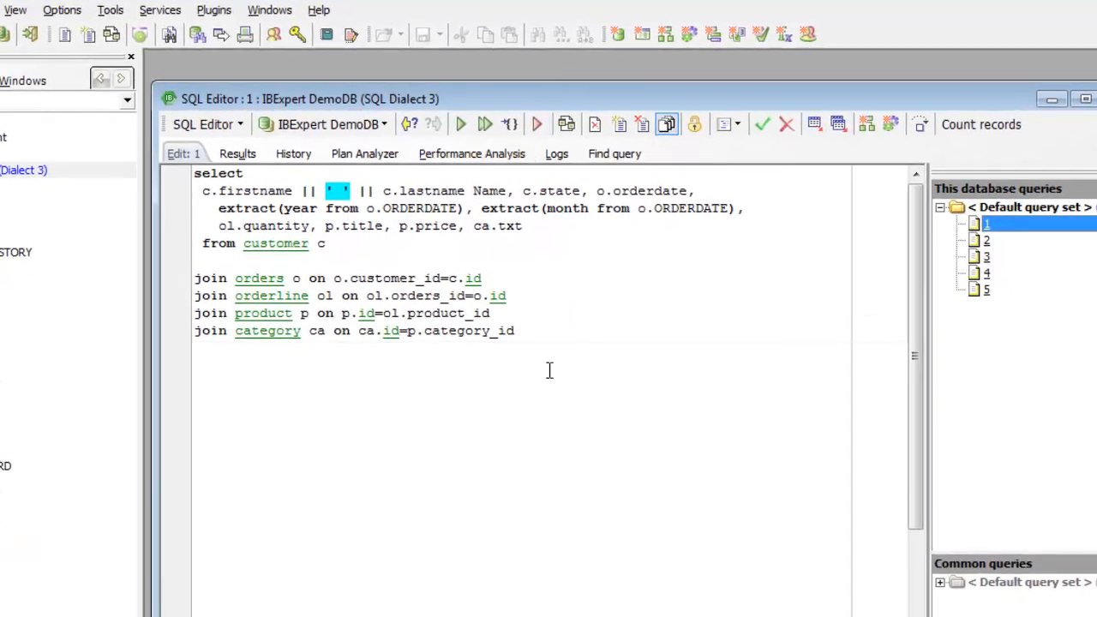
{"action": "left_click", "coordinate": [461, 126]}
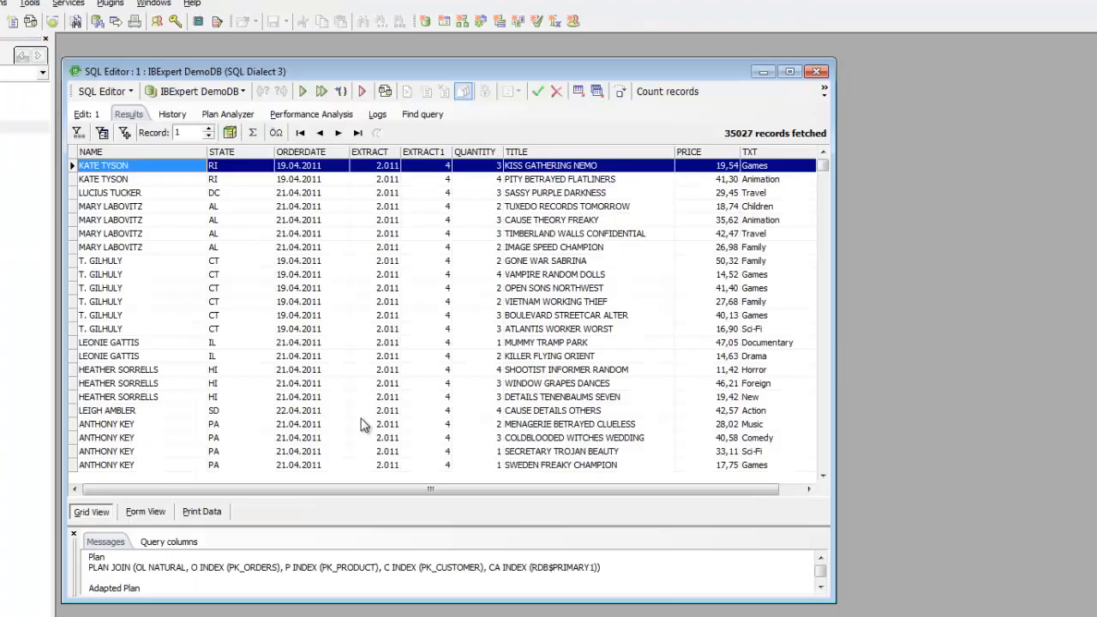
{"action": "left_click", "coordinate": [86, 114]}
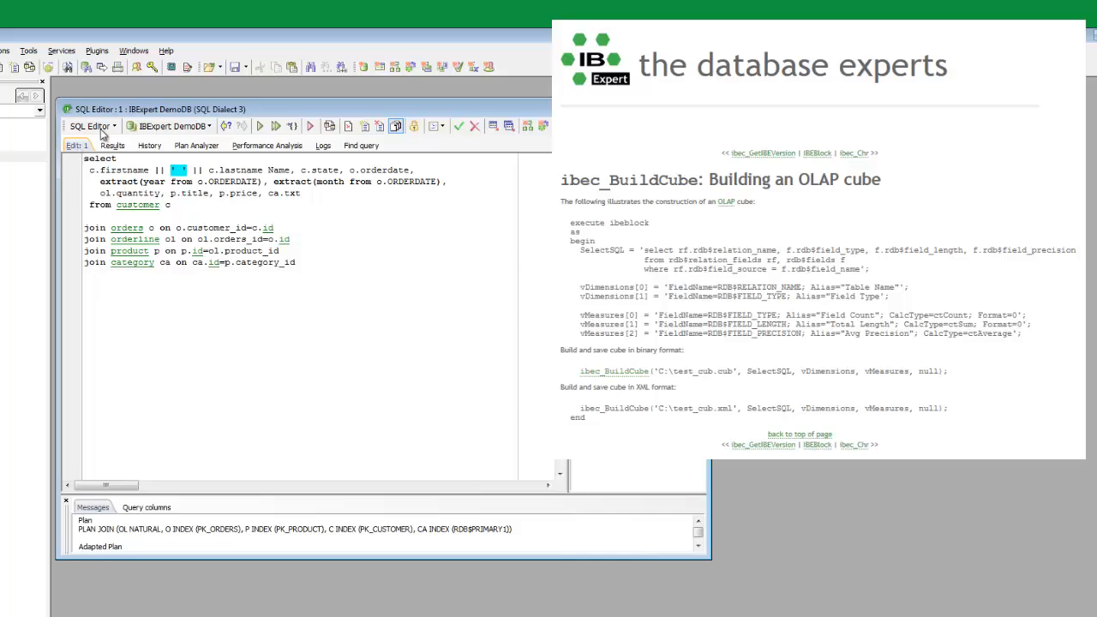
Open query 2 and examine its SelectSQL statement, vDimensions and vMeasures definitions and the ibec_BuildCube call for C:\myorders.cub
{"action": "key", "text": "F1"}
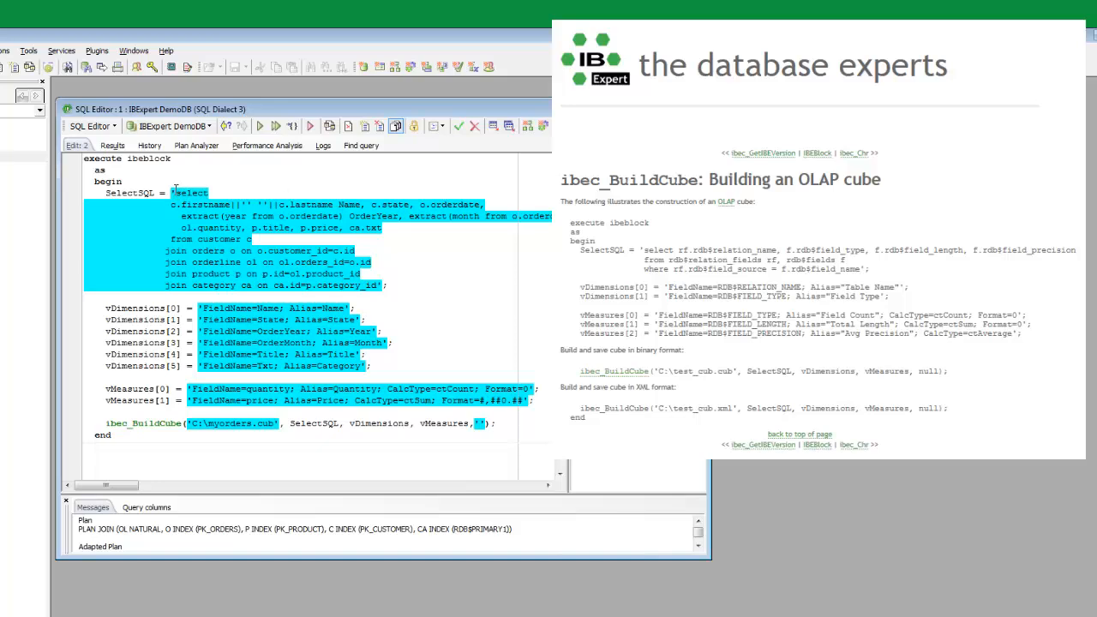
{"action": "left_click_drag", "start_coordinate": [171, 193], "coordinate": [390, 288]}
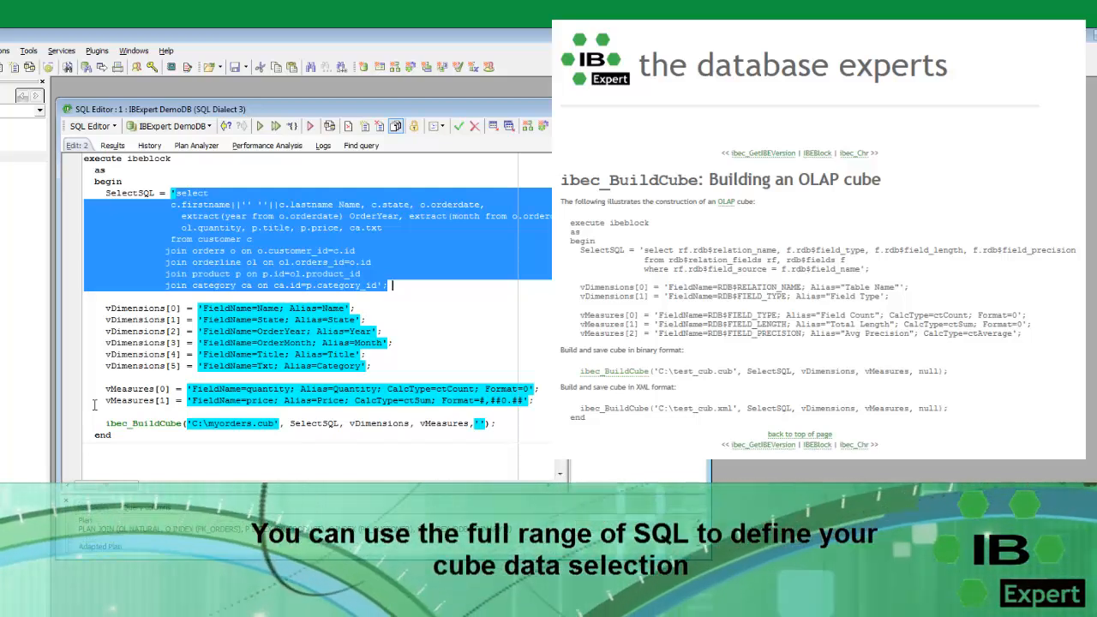
{"action": "left_click_drag", "start_coordinate": [101, 424], "coordinate": [280, 424]}
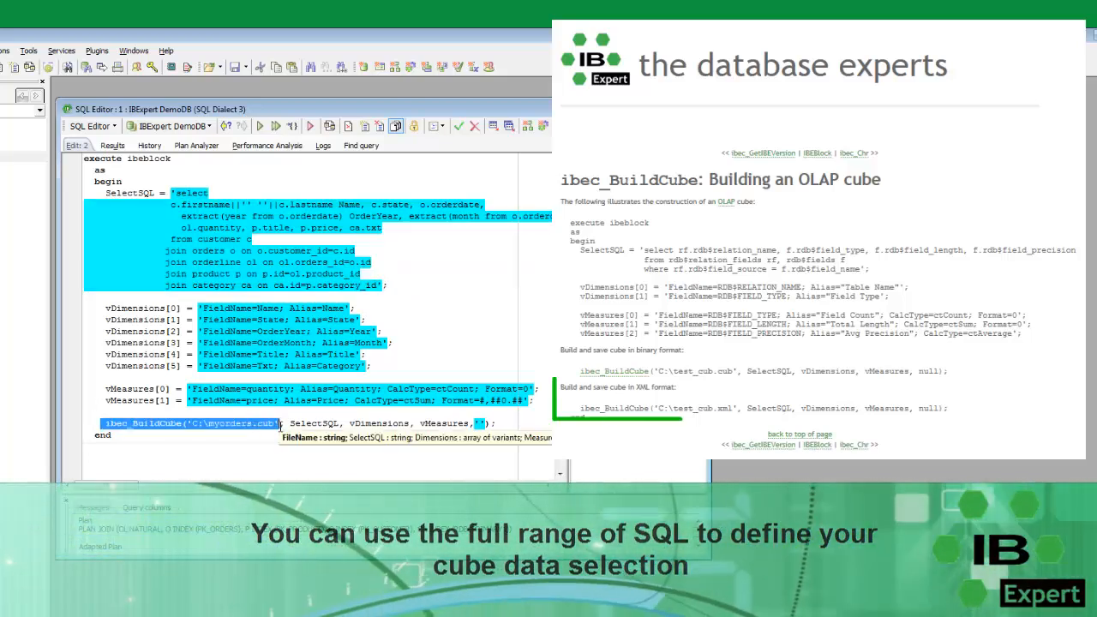
{"action": "left_click", "coordinate": [478, 423]}
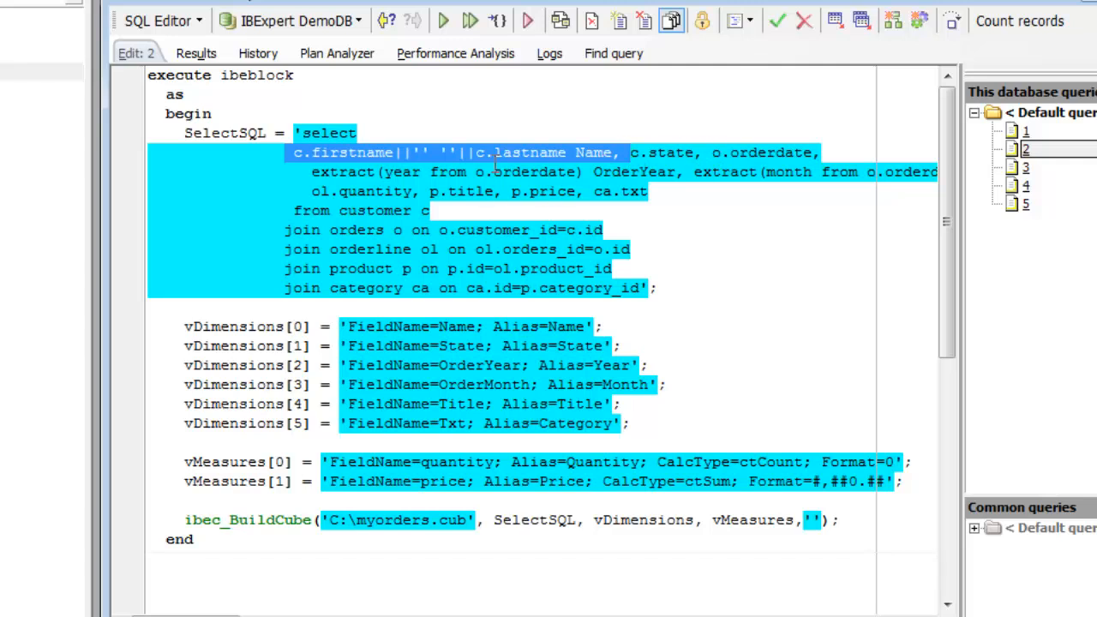
{"action": "left_click_drag", "start_coordinate": [713, 153], "coordinate": [1084, 171]}
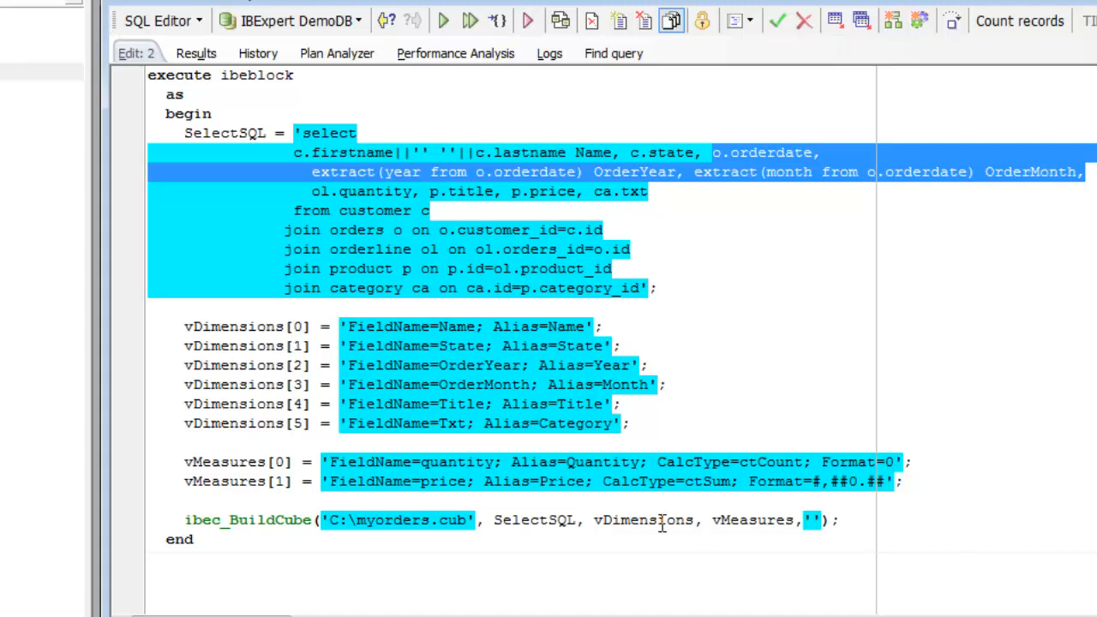
{"action": "left_click_drag", "start_coordinate": [184, 326], "coordinate": [632, 426]}
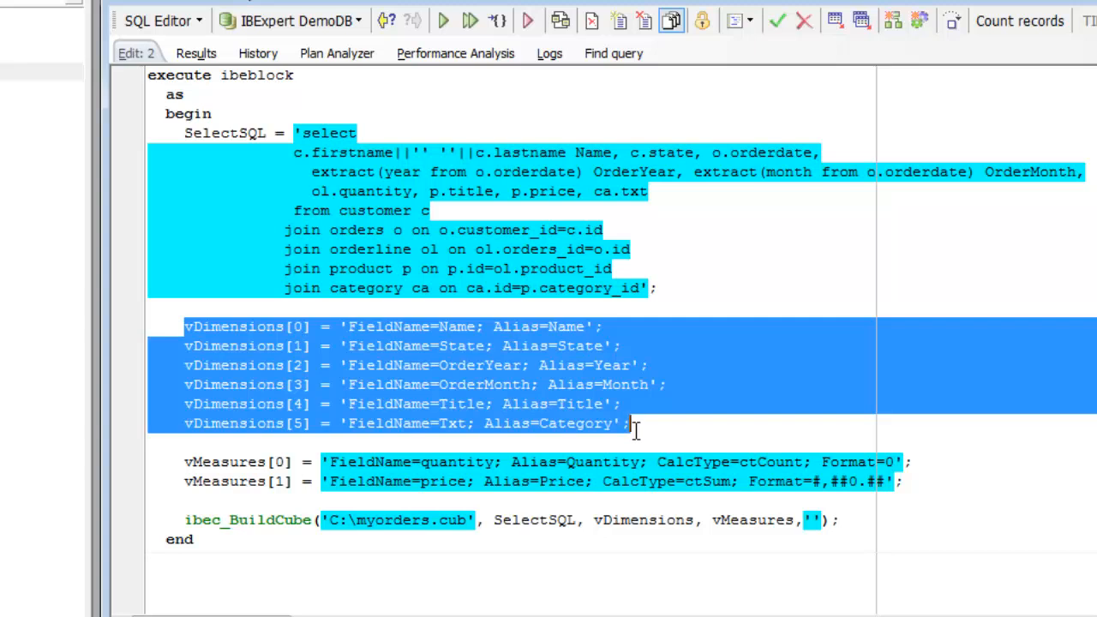
{"action": "left_click", "coordinate": [635, 430]}
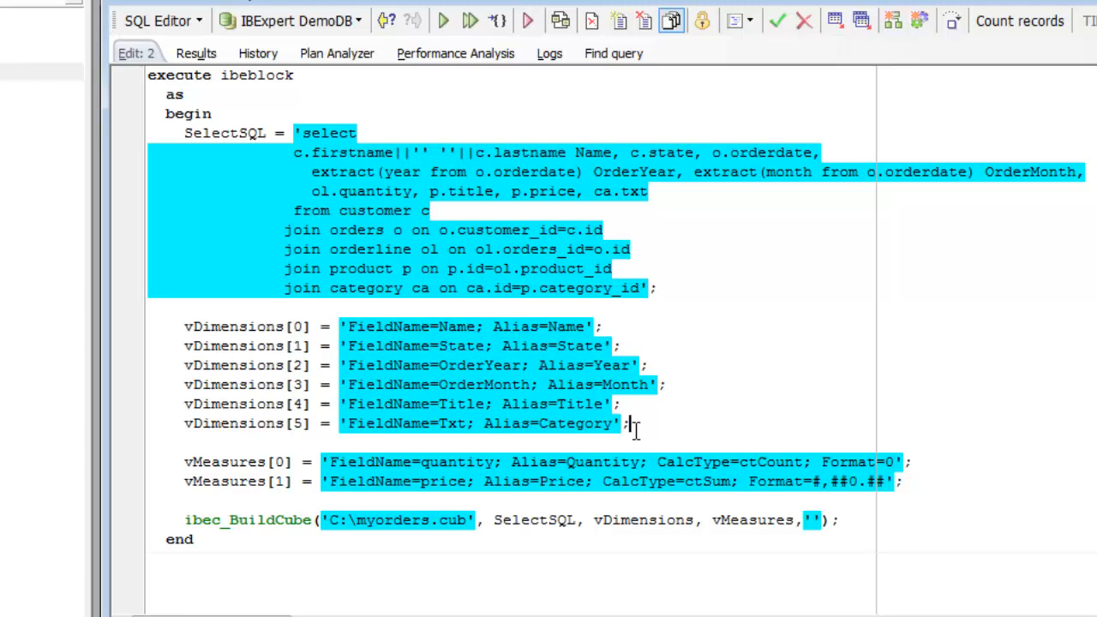
{"action": "left_click_drag", "start_coordinate": [175, 465], "coordinate": [931, 485]}
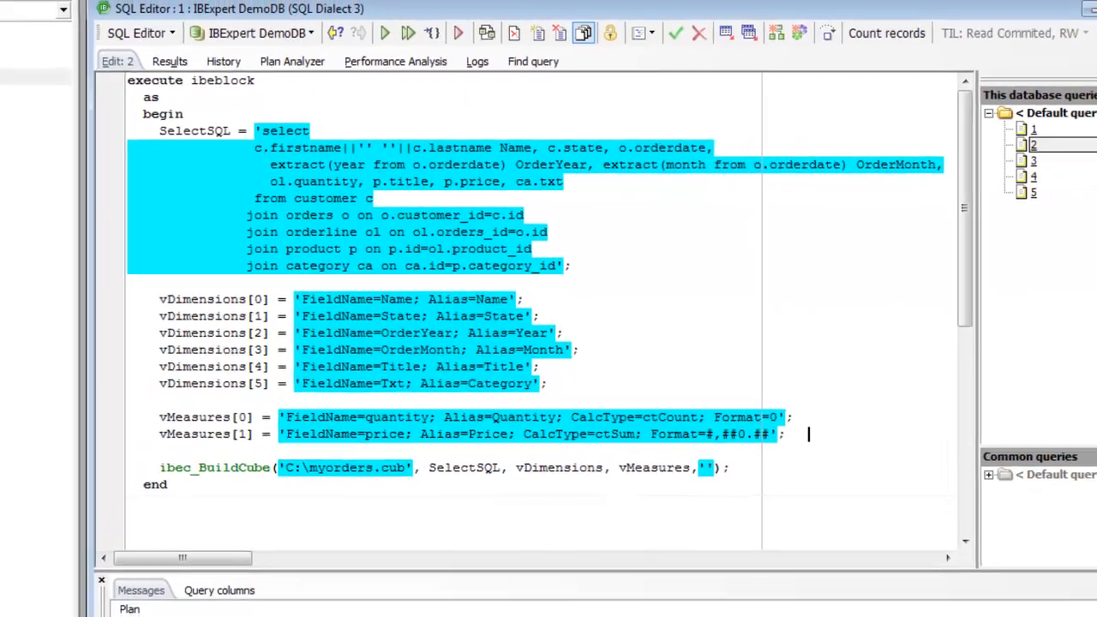
Execute the ibec_BuildCube script to write C:\myorders.cub and commit the transaction
{"action": "left_click", "coordinate": [443, 20]}
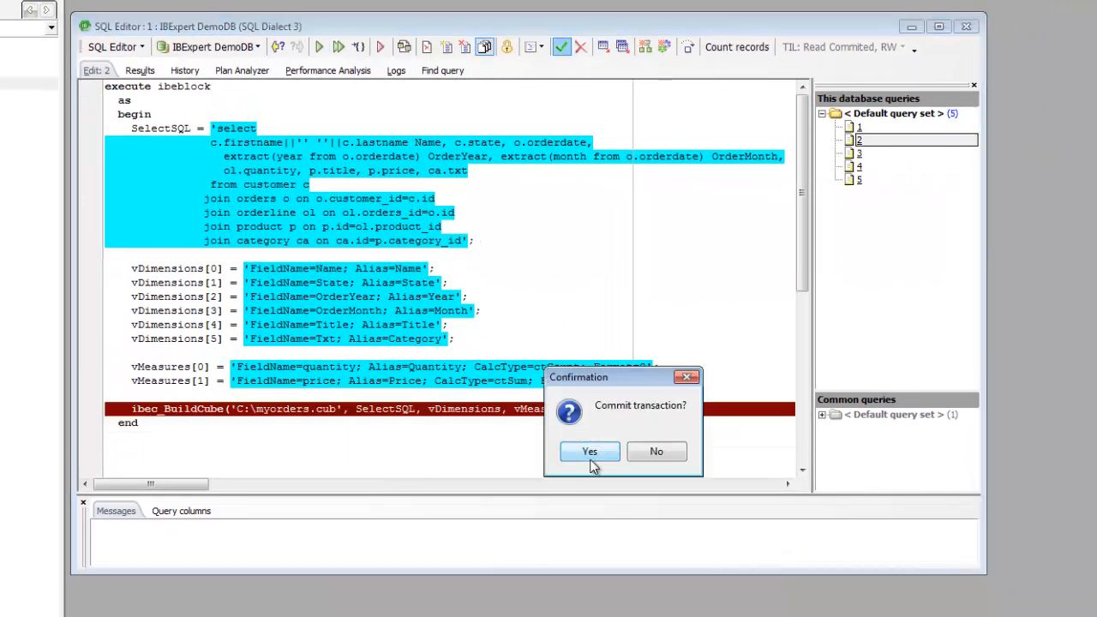
{"action": "left_click", "coordinate": [591, 453]}
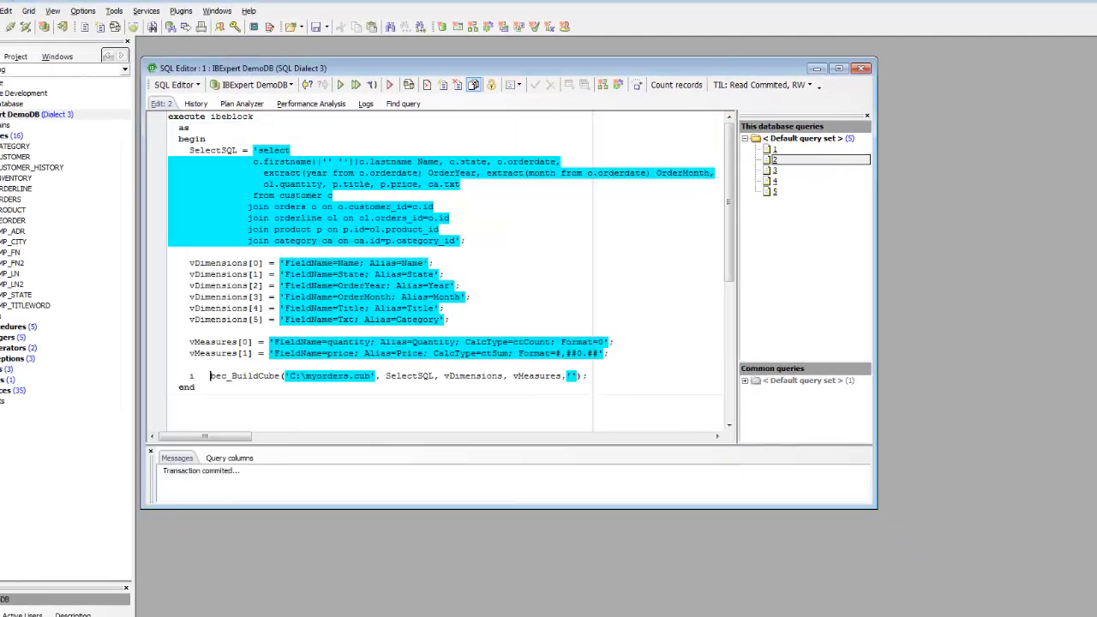
Quit IBExpert and remove the leading underscore from the file name _ibexpert.usr in the IBExpert program folder
{"action": "key", "text": "alt+F4"}
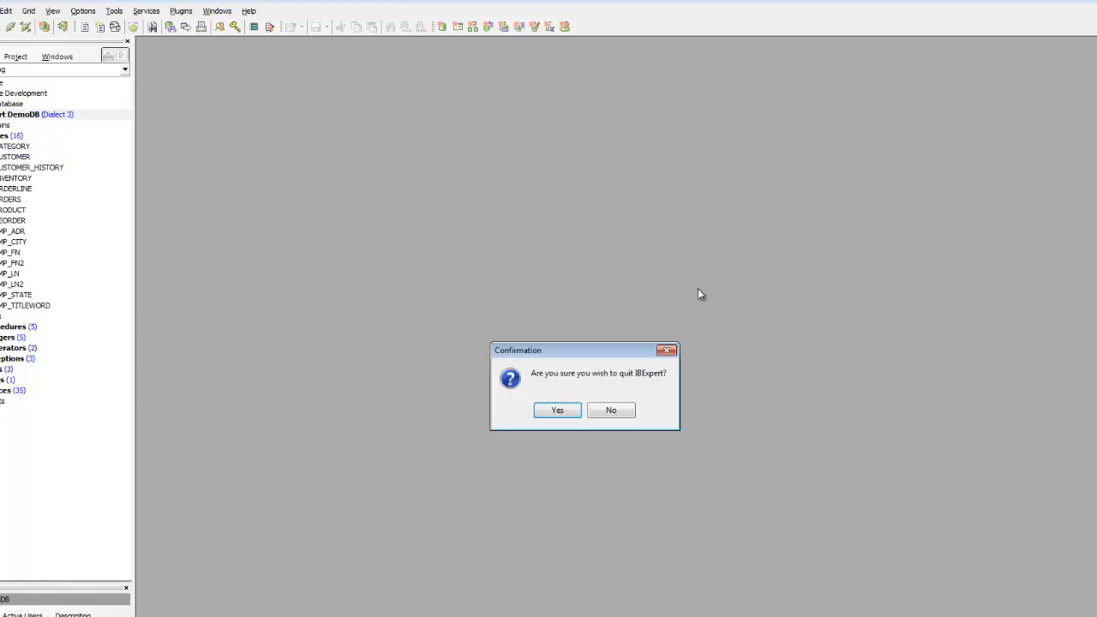
{"action": "left_click", "coordinate": [557, 412]}
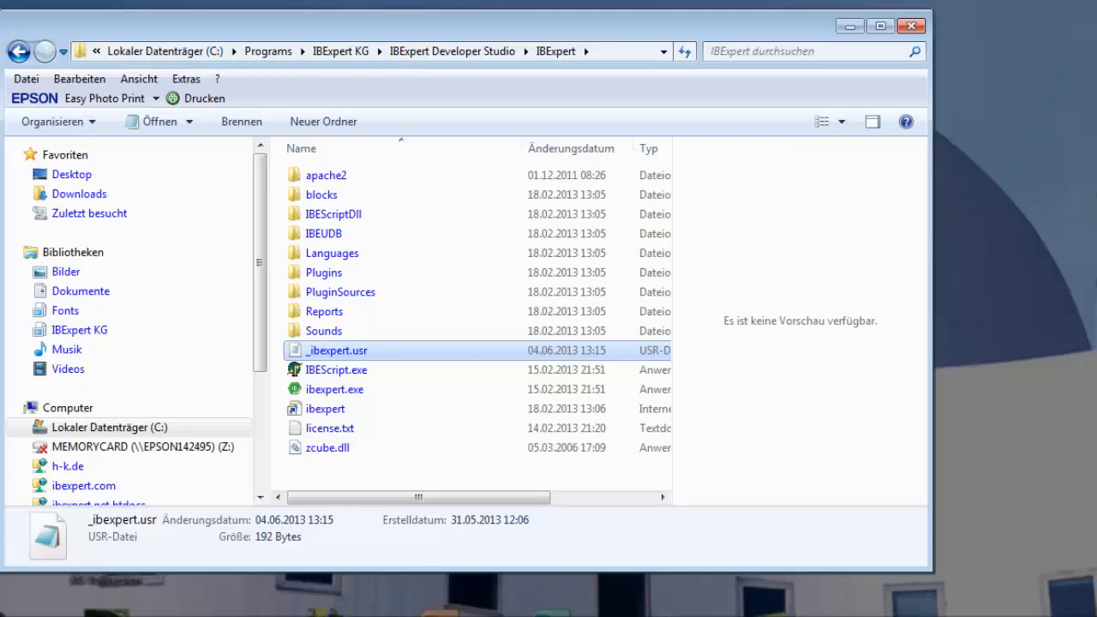
{"action": "right_click", "coordinate": [420, 355]}
{"action": "left_click", "coordinate": [206, 597]}
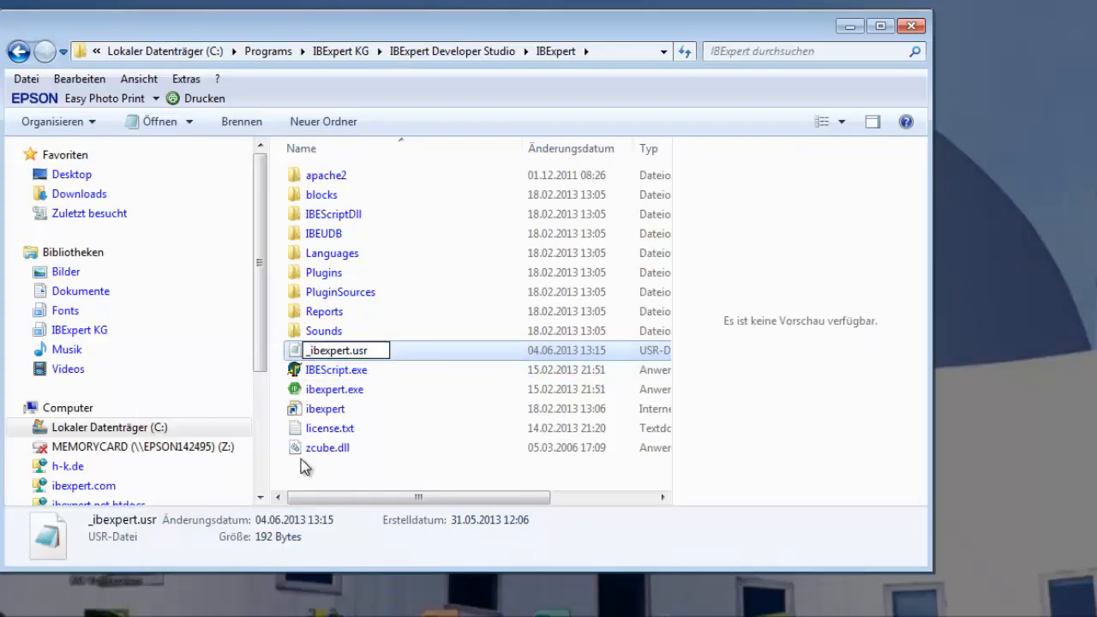
{"action": "key", "text": "Delete"}
{"action": "key", "text": "Return"}
Start IBExpert from its program folder and load the cube file C:\myorders.cub into Data Analysis
{"action": "double_click", "coordinate": [334, 370]}
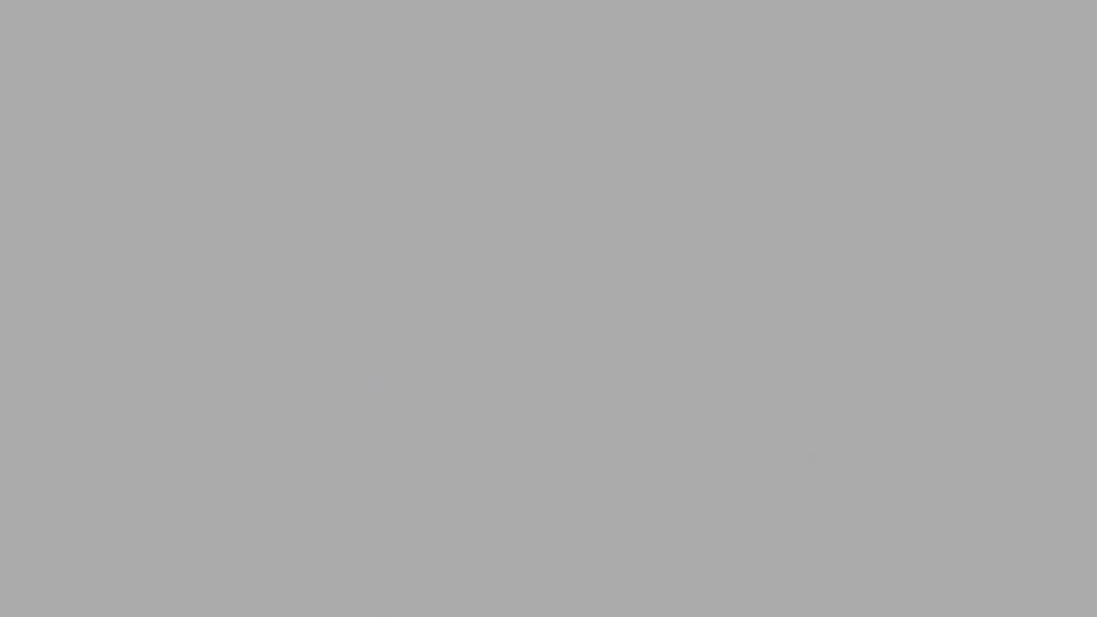
{"action": "left_click", "coordinate": [37, 38]}
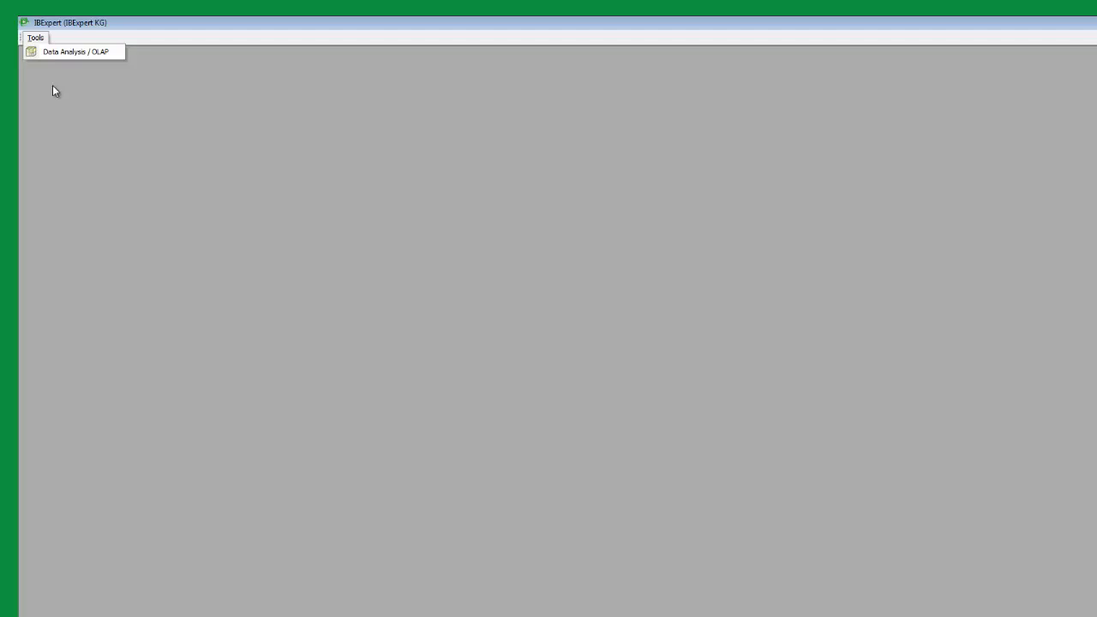
{"action": "left_click", "coordinate": [67, 57]}
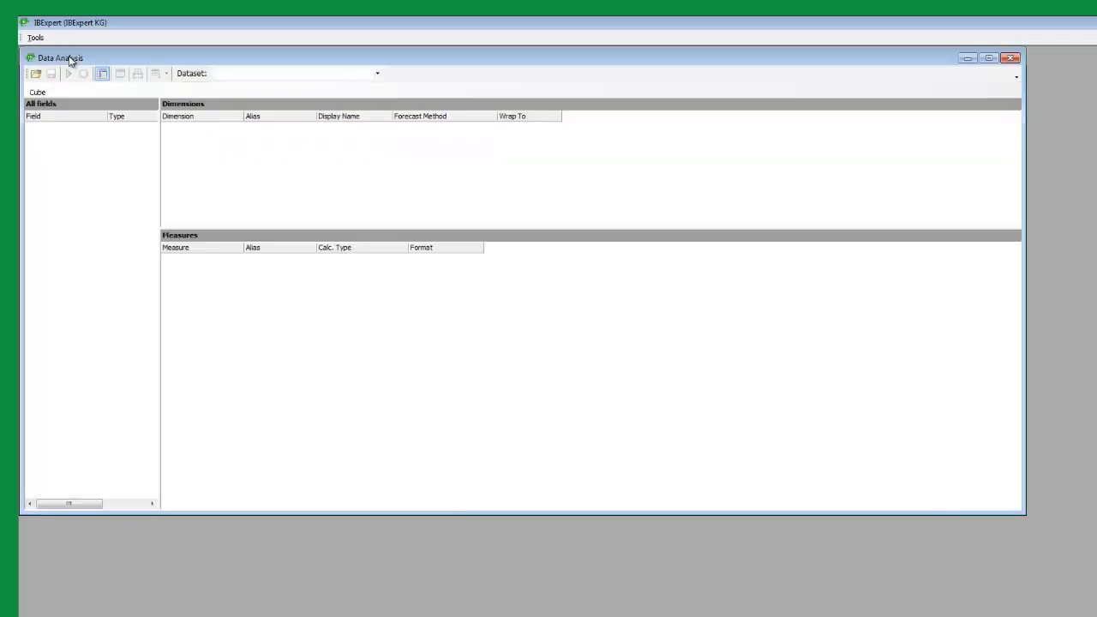
{"action": "left_click", "coordinate": [35, 73]}
{"action": "scroll", "coordinate": [786, 406], "scroll_direction": "down", "scroll_amount": 5}
{"action": "left_click_drag", "start_coordinate": [787, 407], "coordinate": [785, 443]}
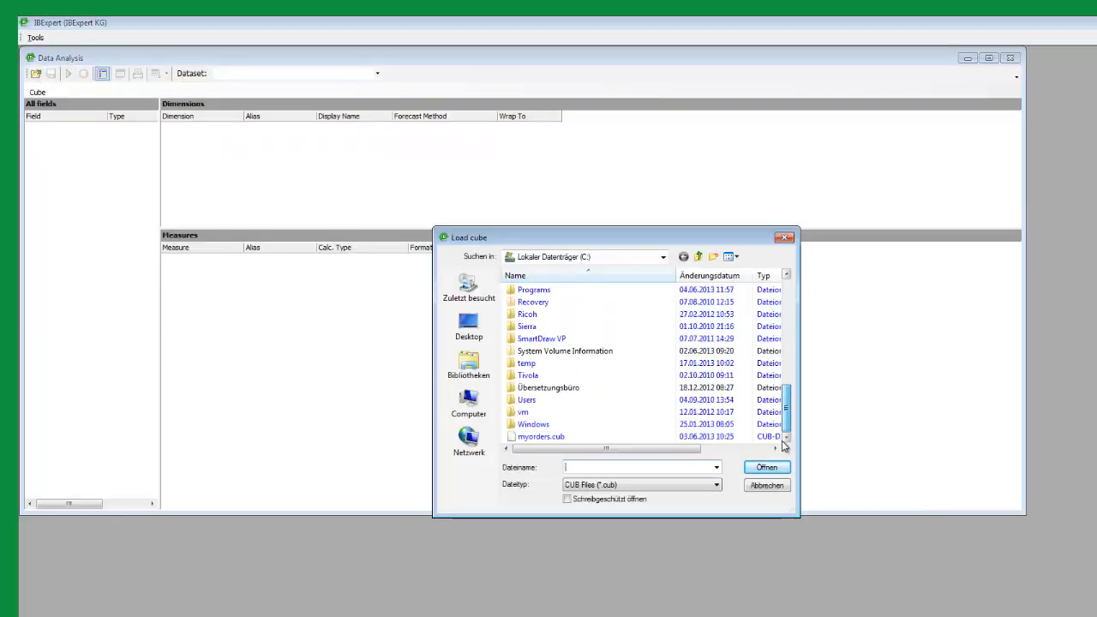
{"action": "double_click", "coordinate": [576, 438]}
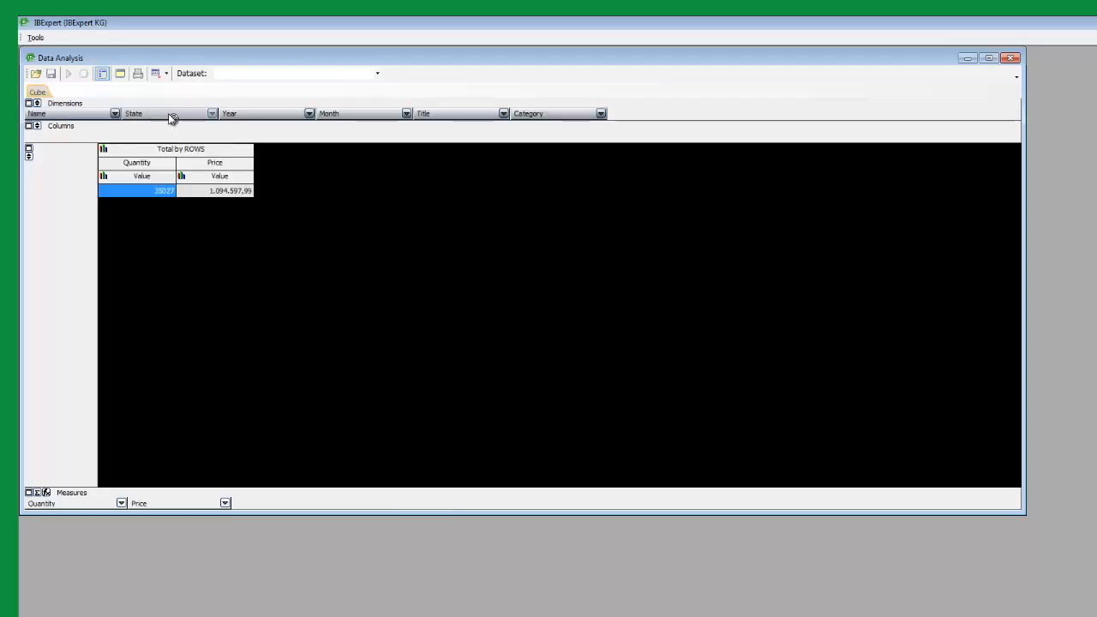
Place the State and Category dimensions in the cube's rows and Year in its columns
{"action": "left_click_drag", "start_coordinate": [171, 115], "coordinate": [60, 152]}
{"action": "left_click_drag", "start_coordinate": [421, 113], "coordinate": [38, 171]}
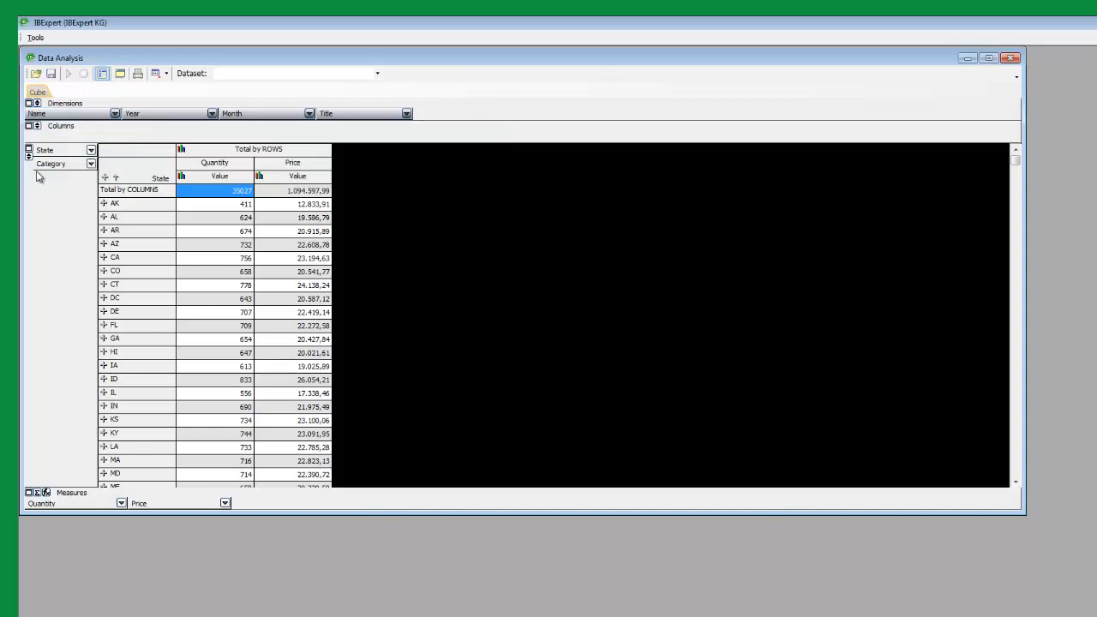
{"action": "left_click_drag", "start_coordinate": [189, 110], "coordinate": [91, 137]}
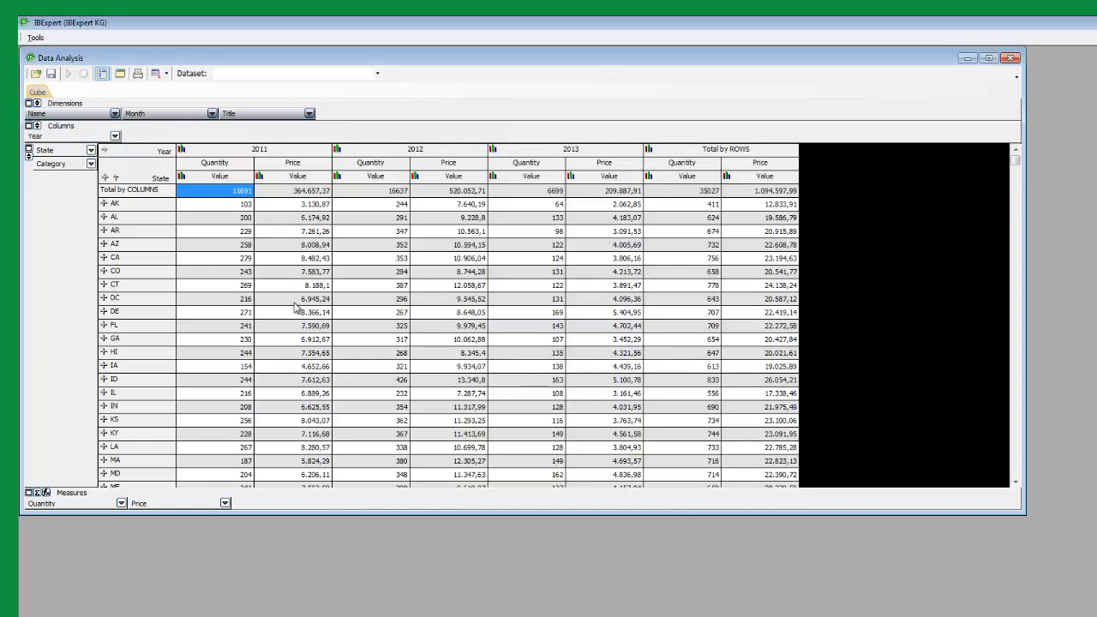
Rearrange the cube rows to Category followed by Year, without State, and expand the Animation and Classics categories
{"action": "left_click_drag", "start_coordinate": [60, 152], "coordinate": [360, 115]}
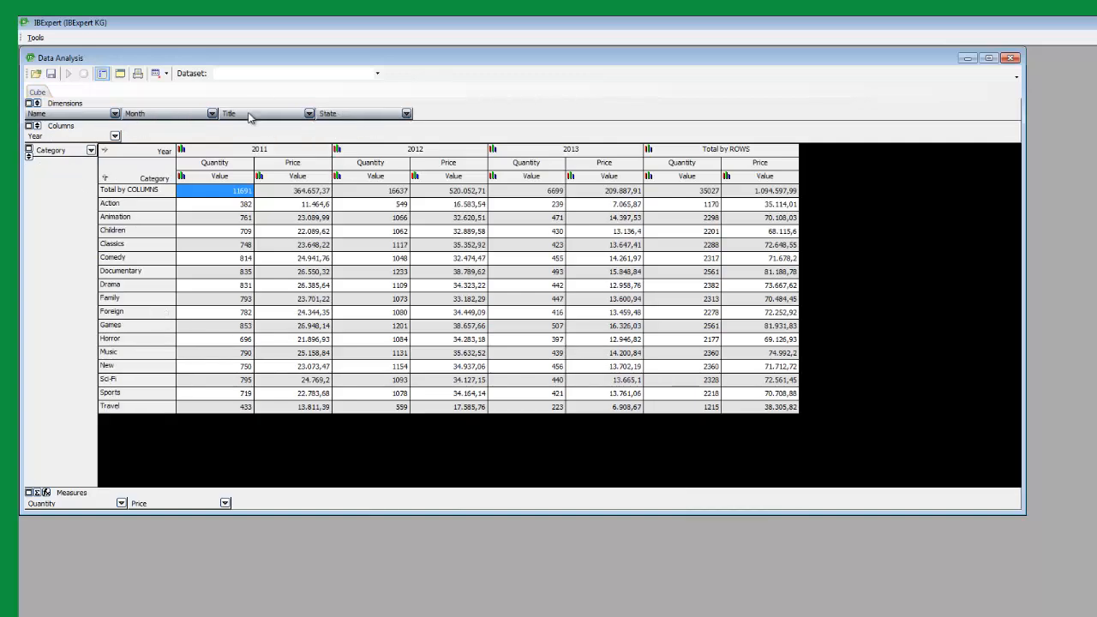
{"action": "left_click_drag", "start_coordinate": [64, 138], "coordinate": [56, 171]}
{"action": "left_click", "coordinate": [103, 217]}
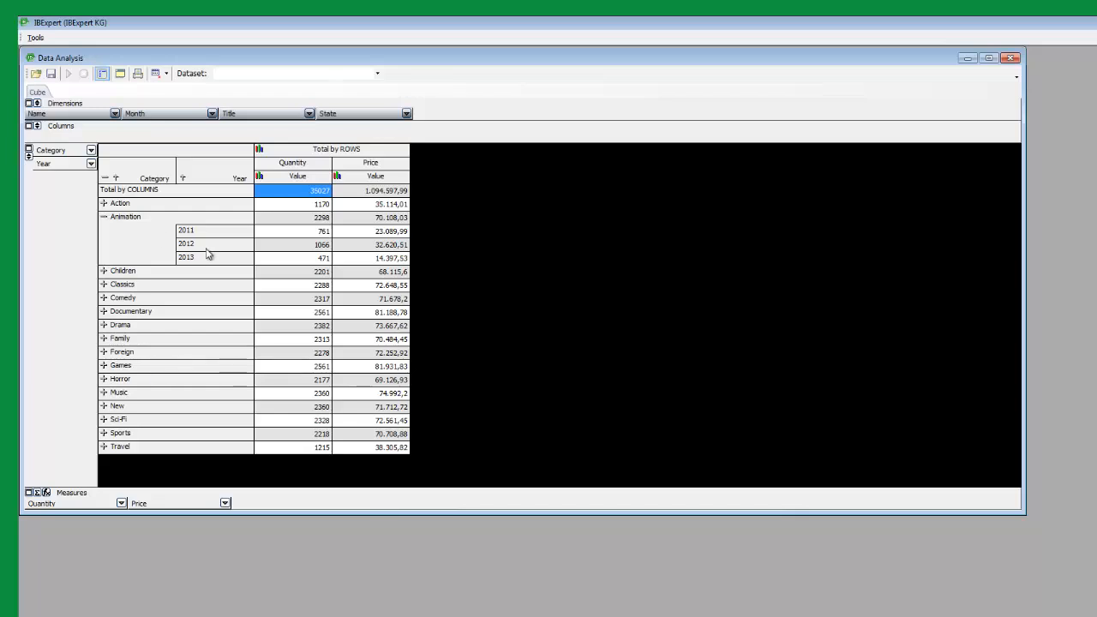
{"action": "left_click", "coordinate": [104, 284]}
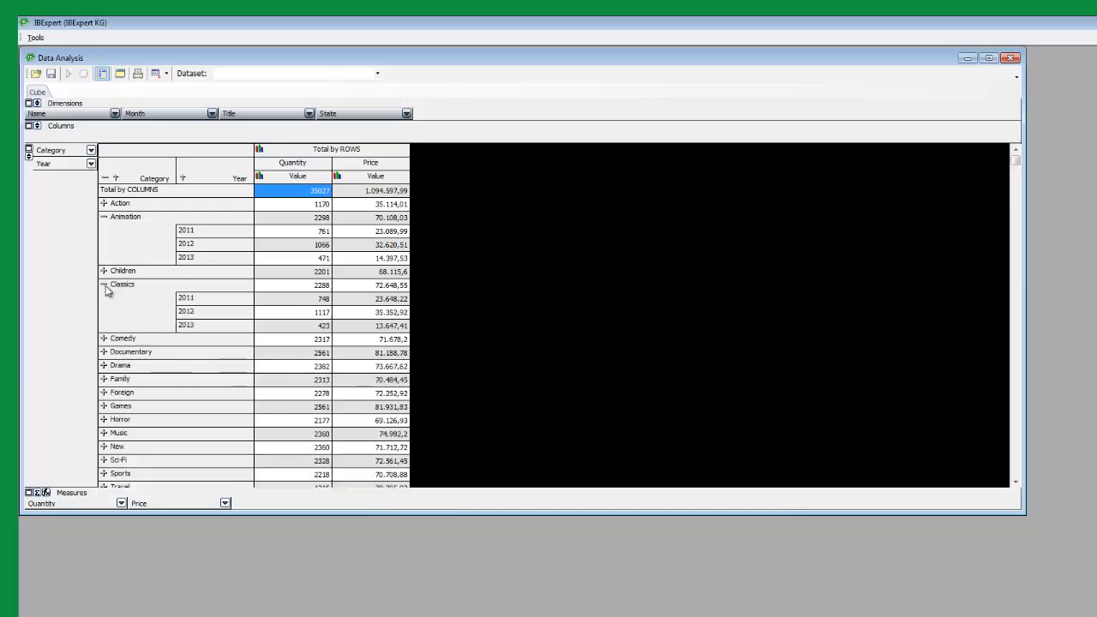
Chart the Quantity values by category as bars and widen the chart window
{"action": "left_click", "coordinate": [260, 177]}
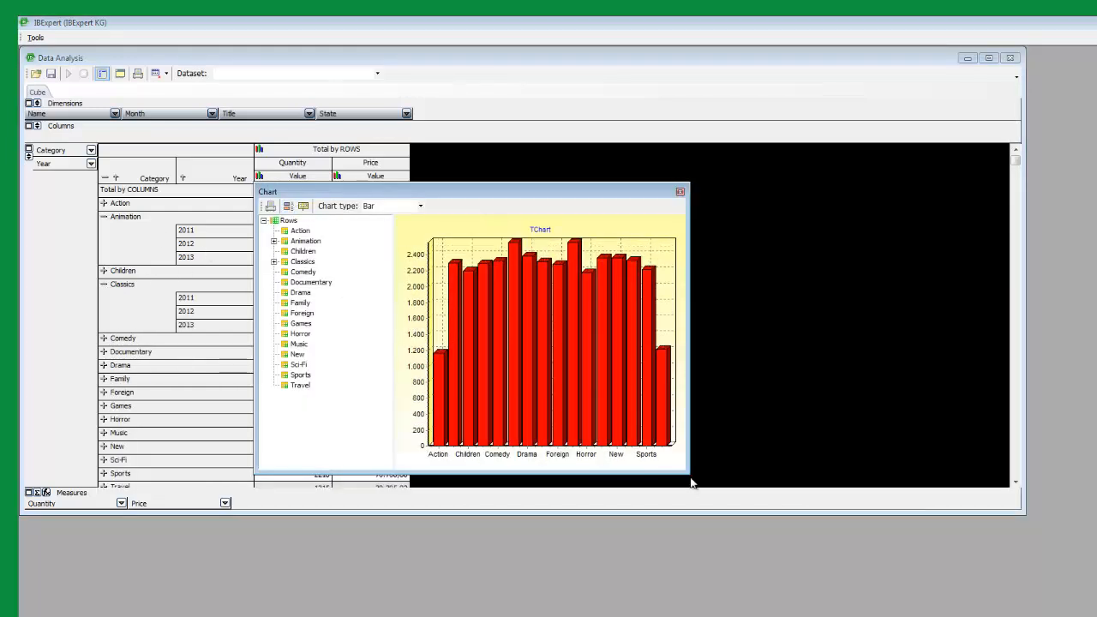
{"action": "left_click_drag", "start_coordinate": [691, 479], "coordinate": [1004, 477]}
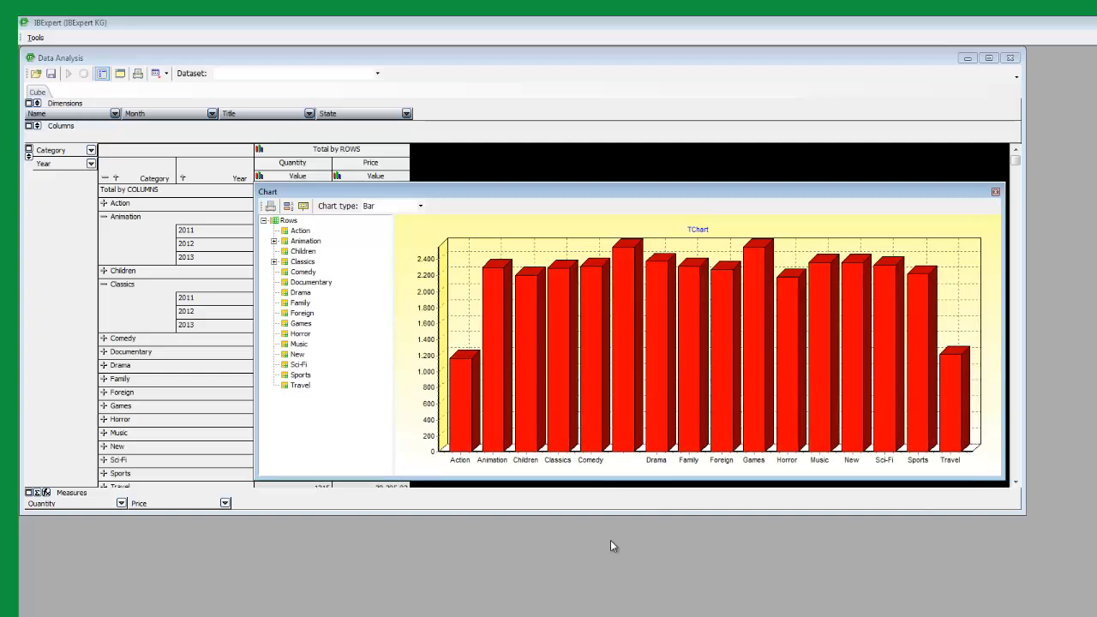
{"action": "left_click", "coordinate": [40, 90]}
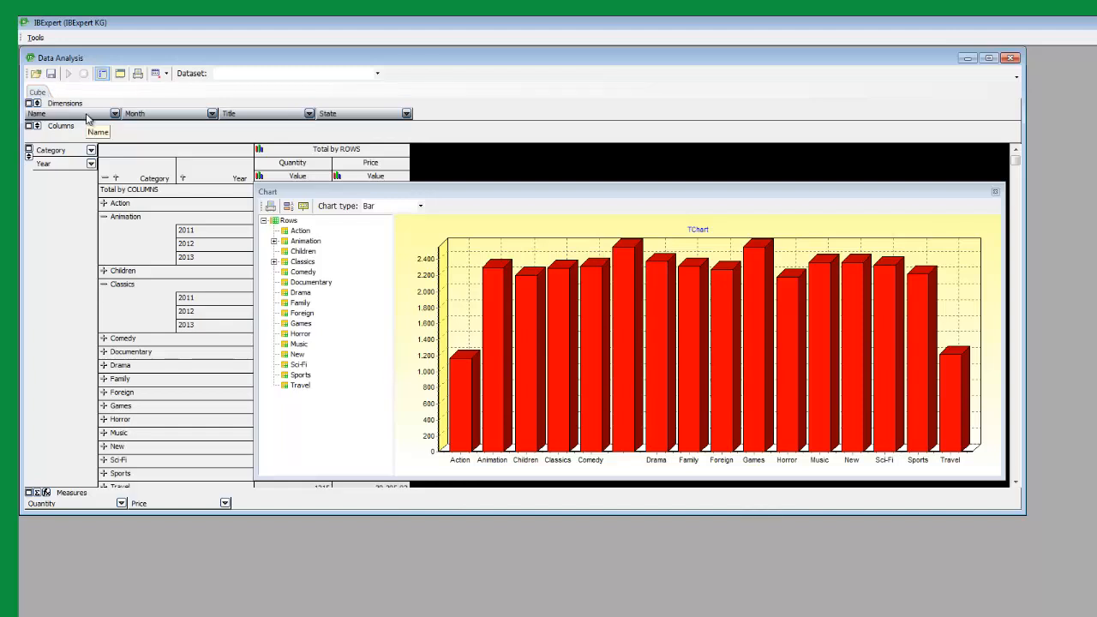
Move Category to the cube's columns, add Month below Year in the rows, and expand 2012 with the chart closed
{"action": "left_click_drag", "start_coordinate": [50, 150], "coordinate": [49, 134]}
{"action": "left_click_drag", "start_coordinate": [137, 113], "coordinate": [48, 164]}
{"action": "left_click", "coordinate": [996, 191]}
{"action": "left_click", "coordinate": [103, 217]}
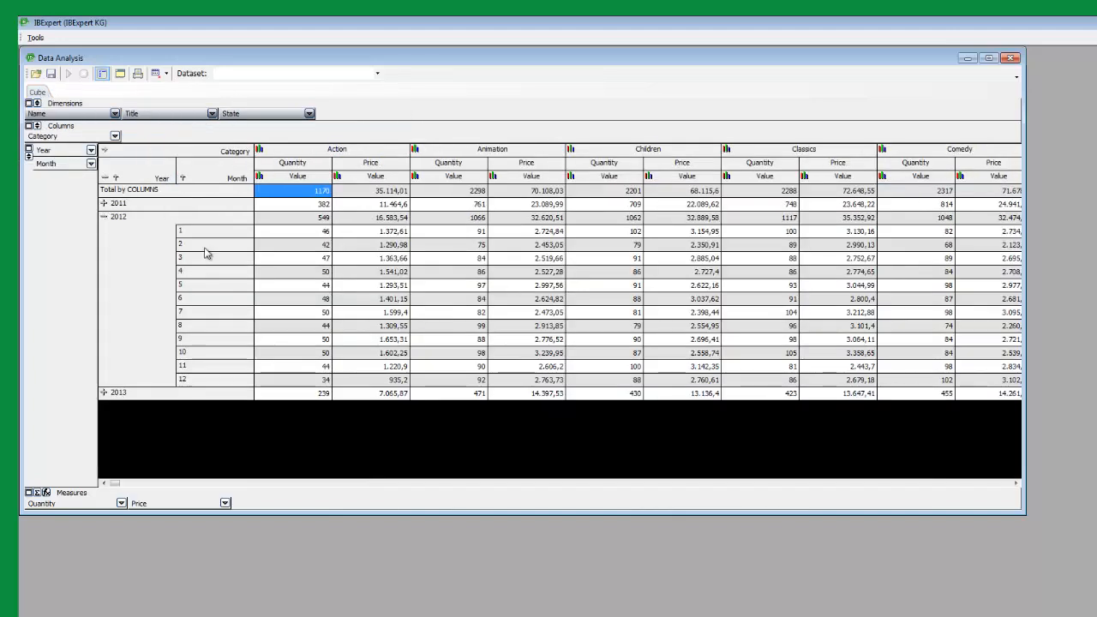
Chart the Action category's Quantity for months 1 to 6 of 2012, and close the chart and the Data Analysis window
{"action": "left_click", "coordinate": [259, 176]}
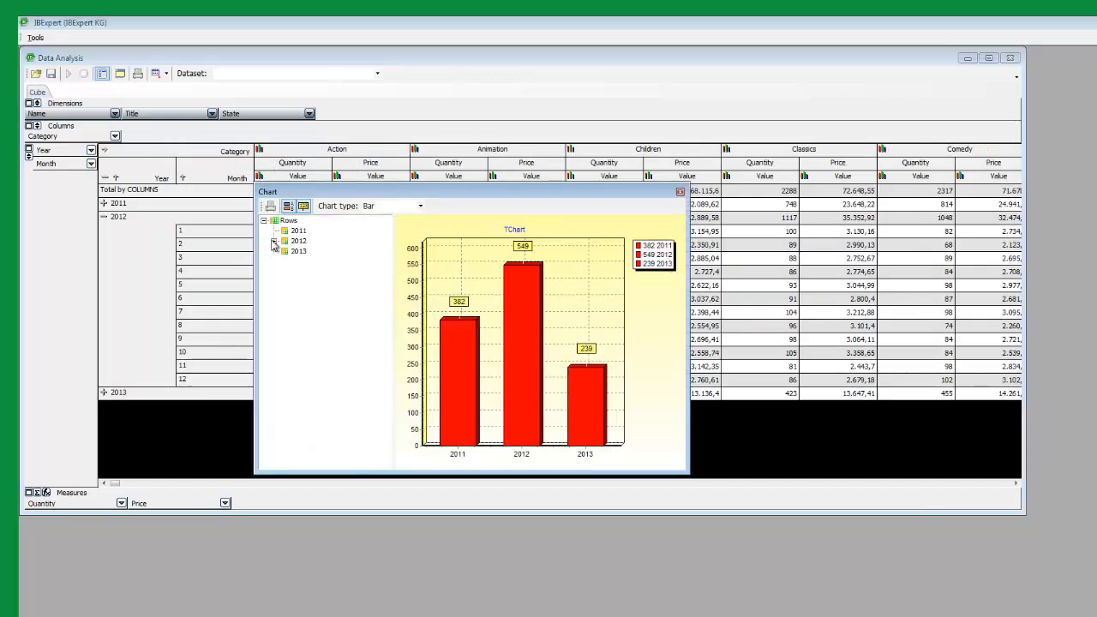
{"action": "left_click", "coordinate": [273, 243]}
{"action": "left_click", "coordinate": [315, 254]}
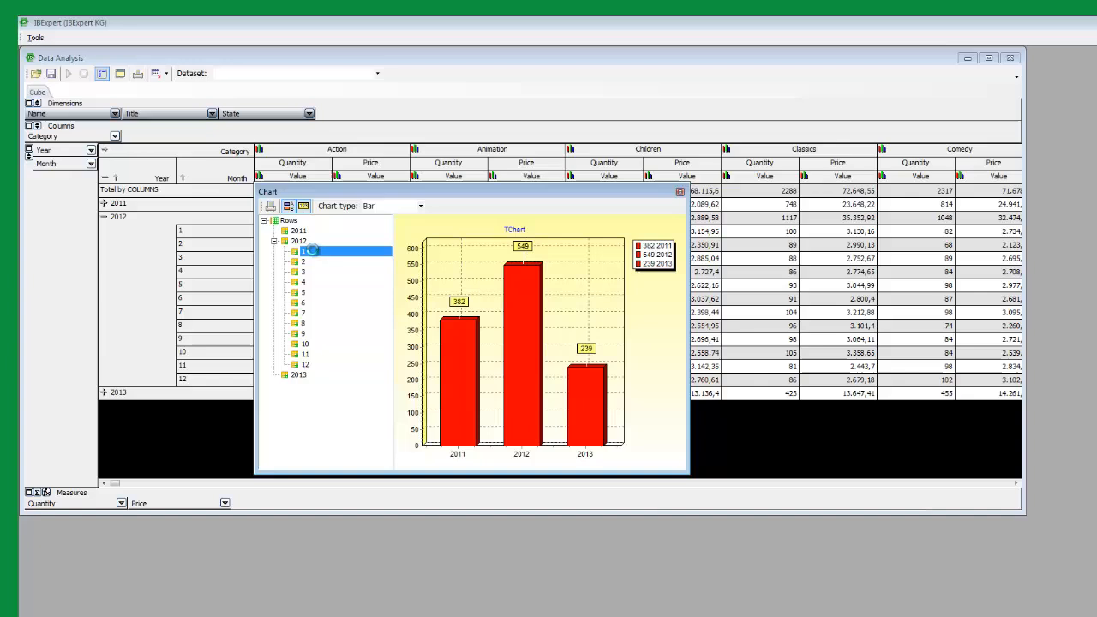
{"action": "left_click", "coordinate": [314, 305], "text": "shift"}
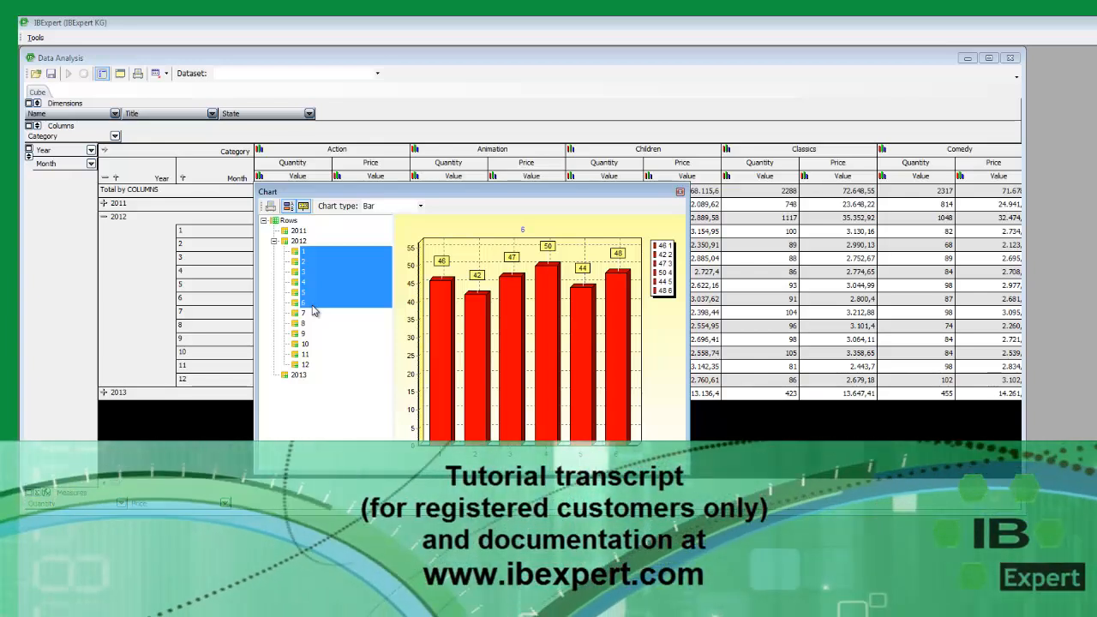
{"action": "left_click", "coordinate": [679, 192]}
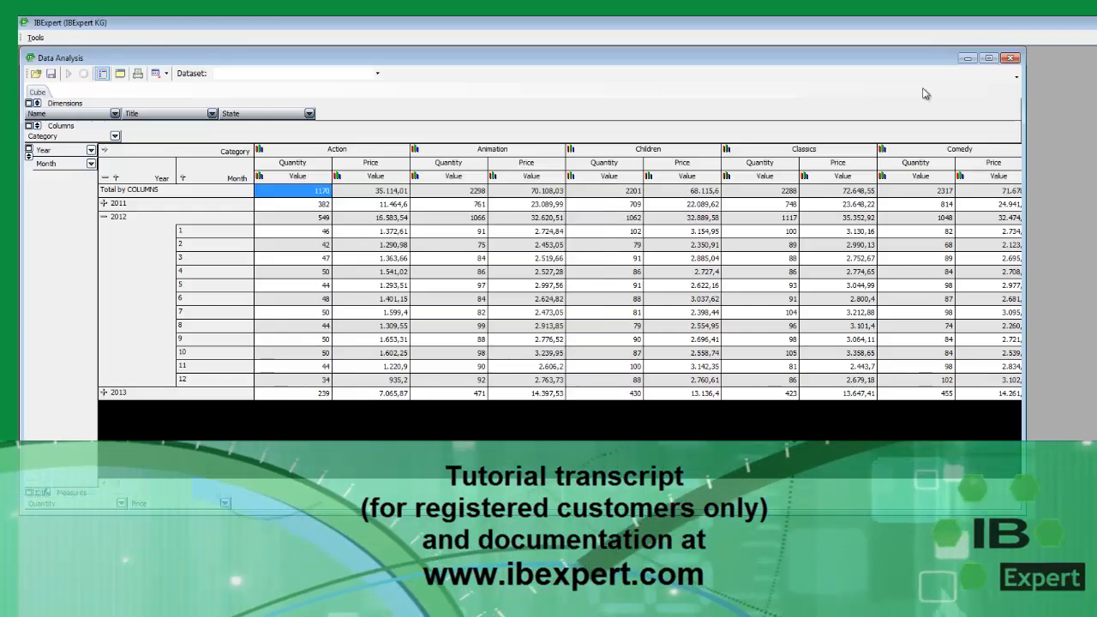
{"action": "left_click", "coordinate": [1010, 59]}
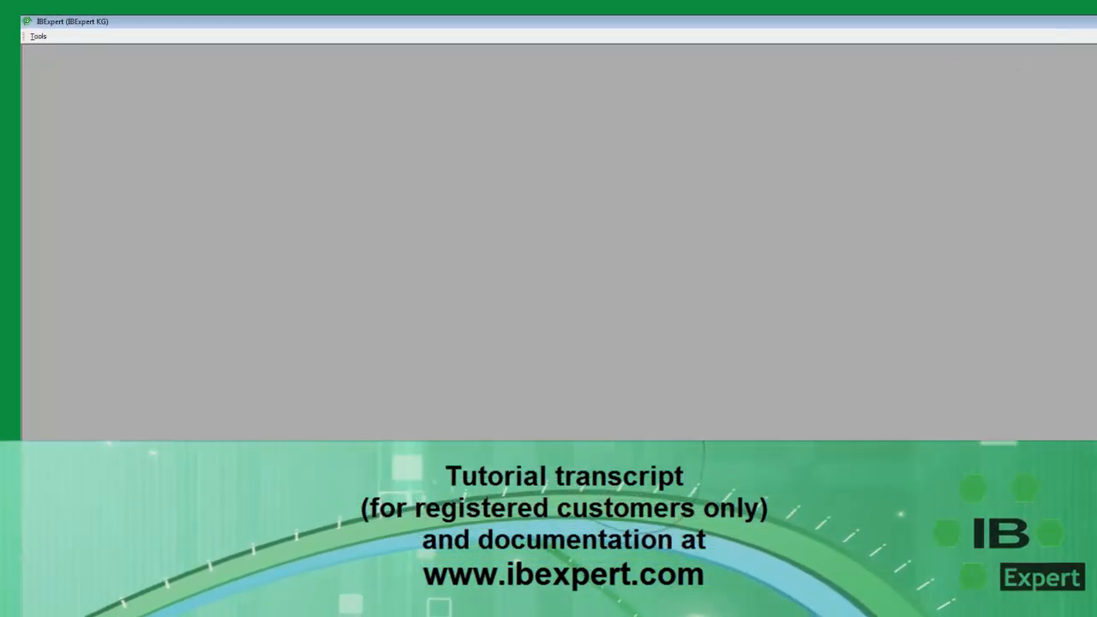